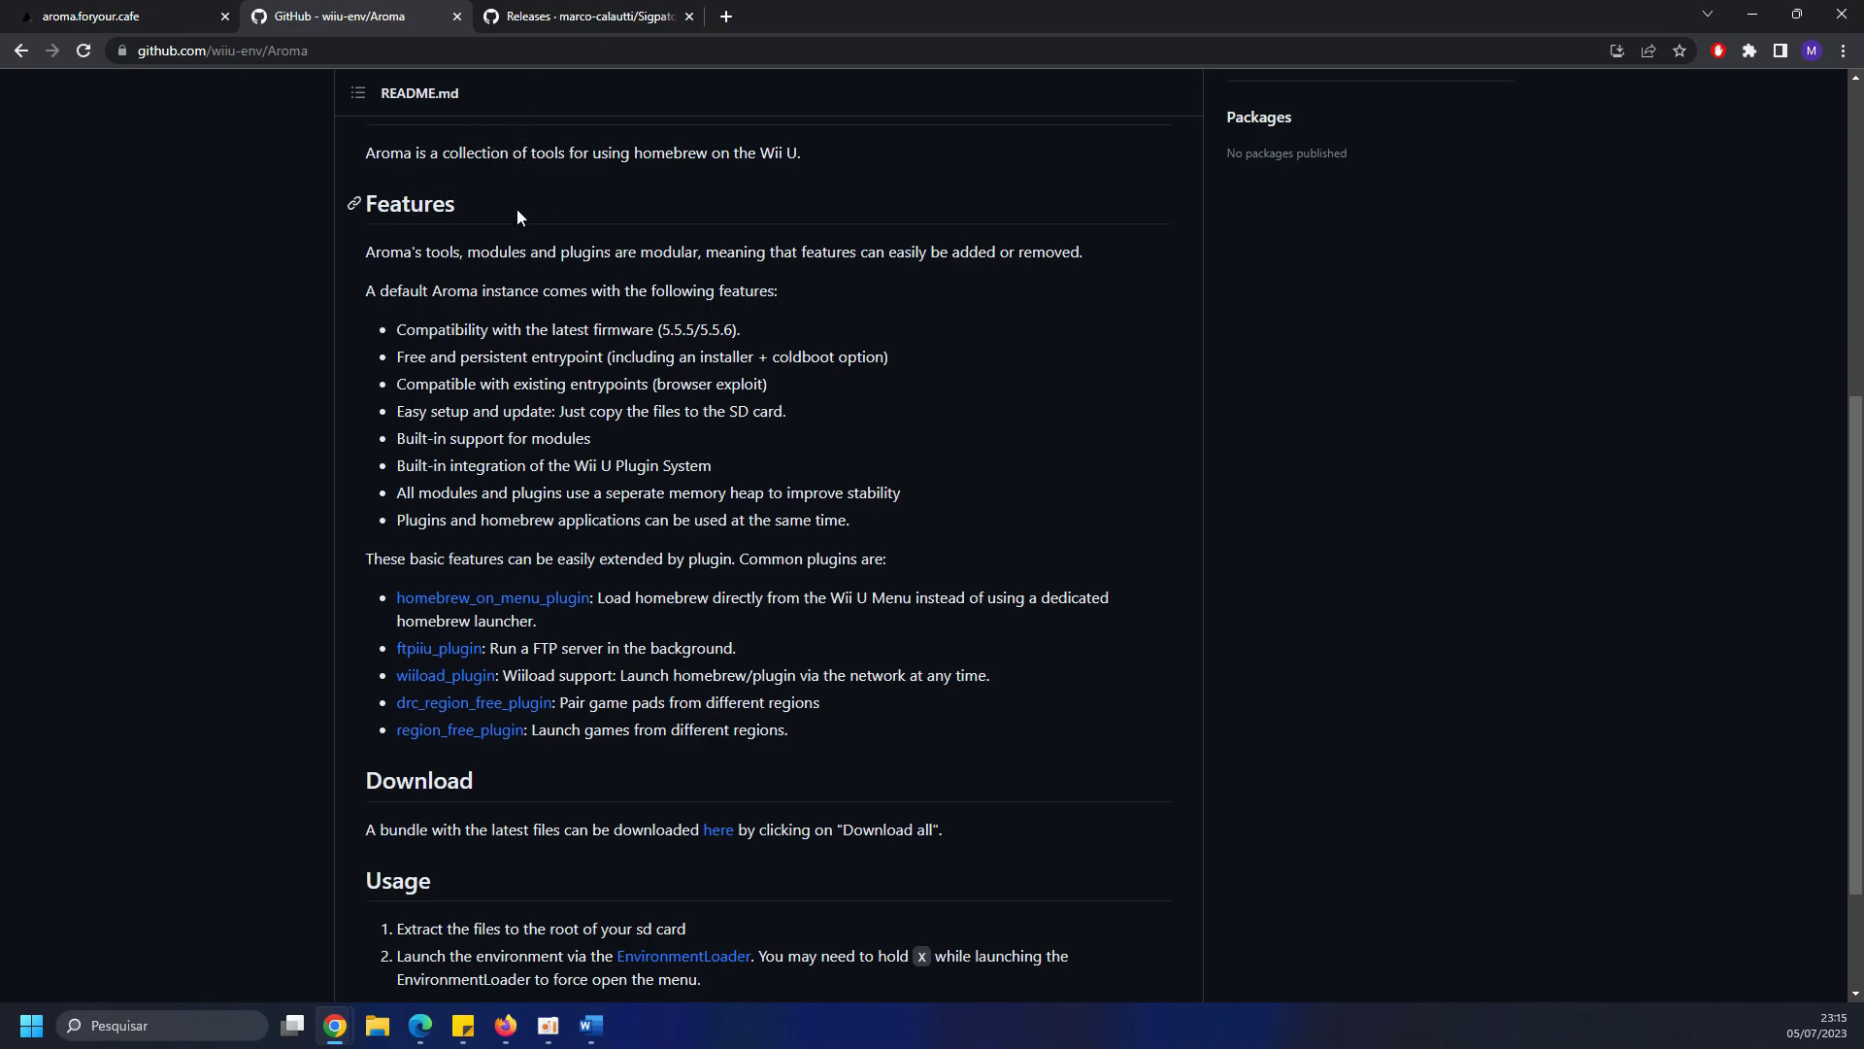
Close the Aroma GitHub page and tick all four prerequisite confirmations in the Aroma site's Download section.
left_click(460, 22)
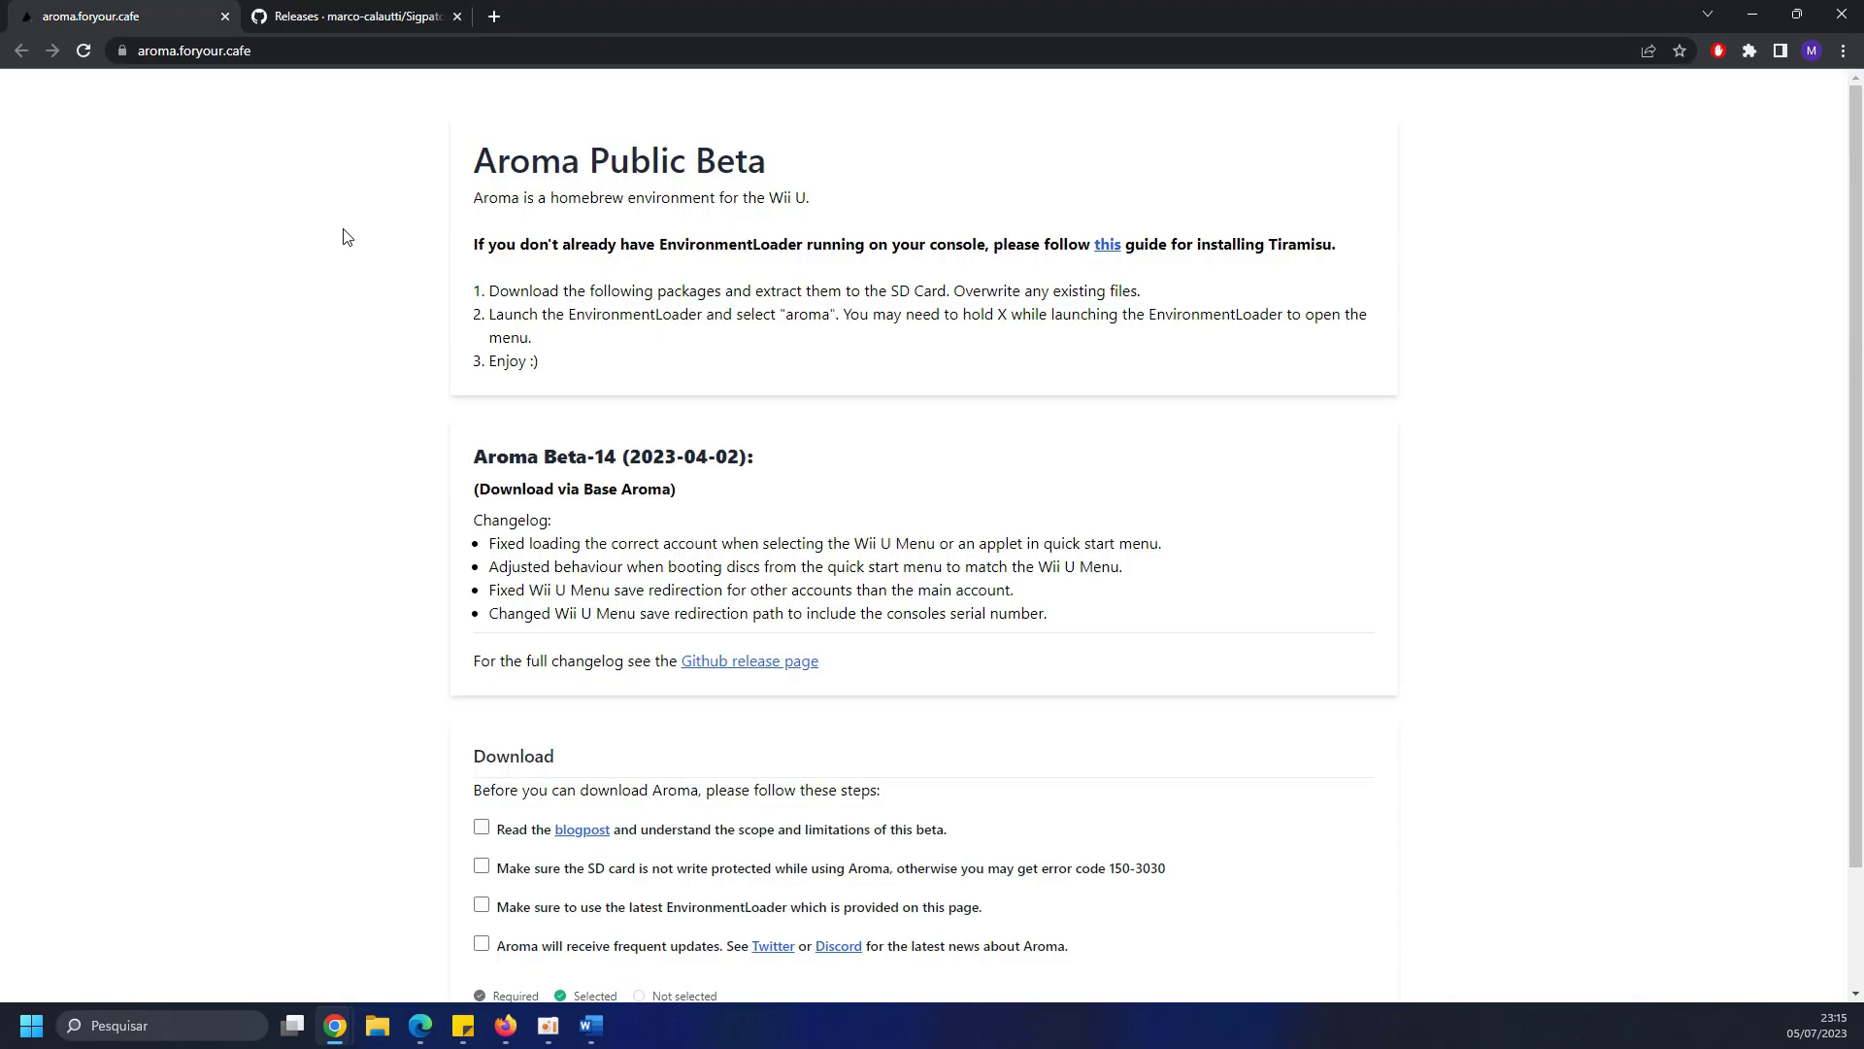
left_click_drag(659, 245, 806, 246)
left_click(923, 279)
scroll(923, 284, "down", 3)
left_click_drag(471, 616, 574, 620)
left_click(583, 621)
left_click(481, 687)
left_click(482, 725)
left_click(482, 763)
left_click(482, 803)
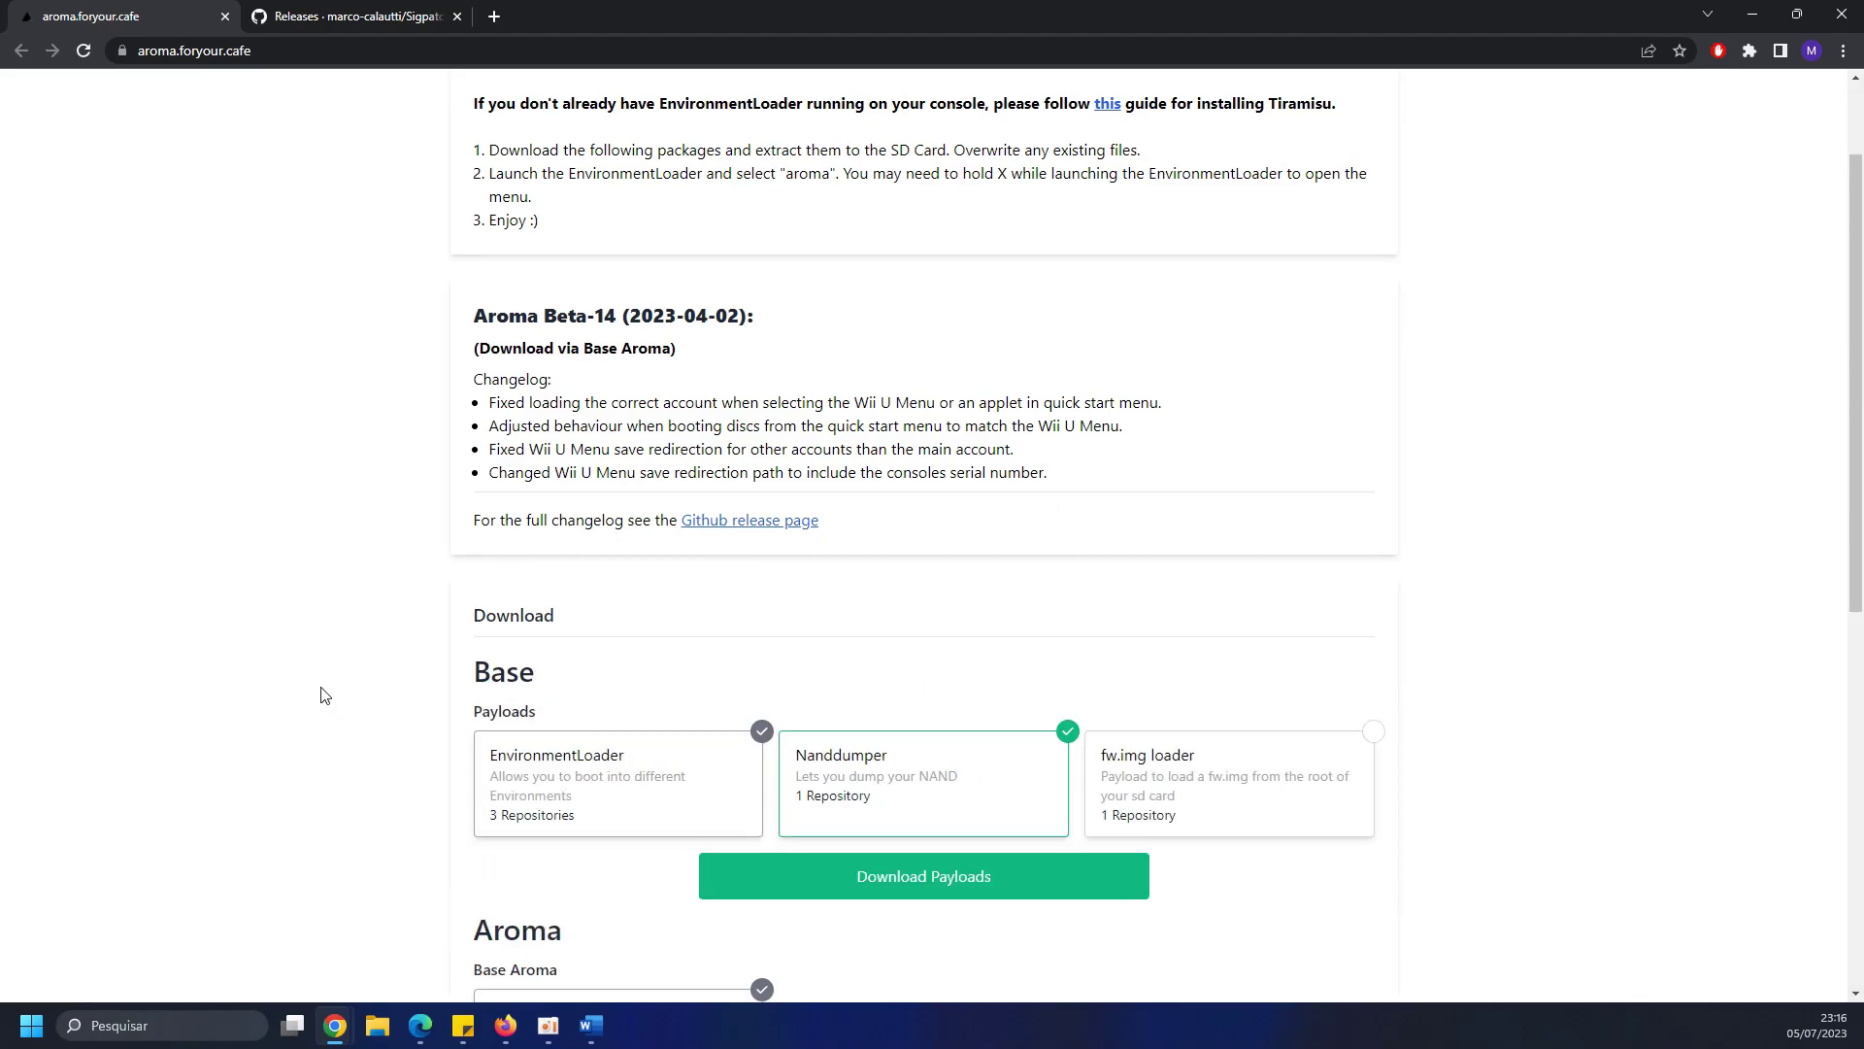
Download the Base Aroma package from the Aroma site.
scroll(323, 695, "down", 4)
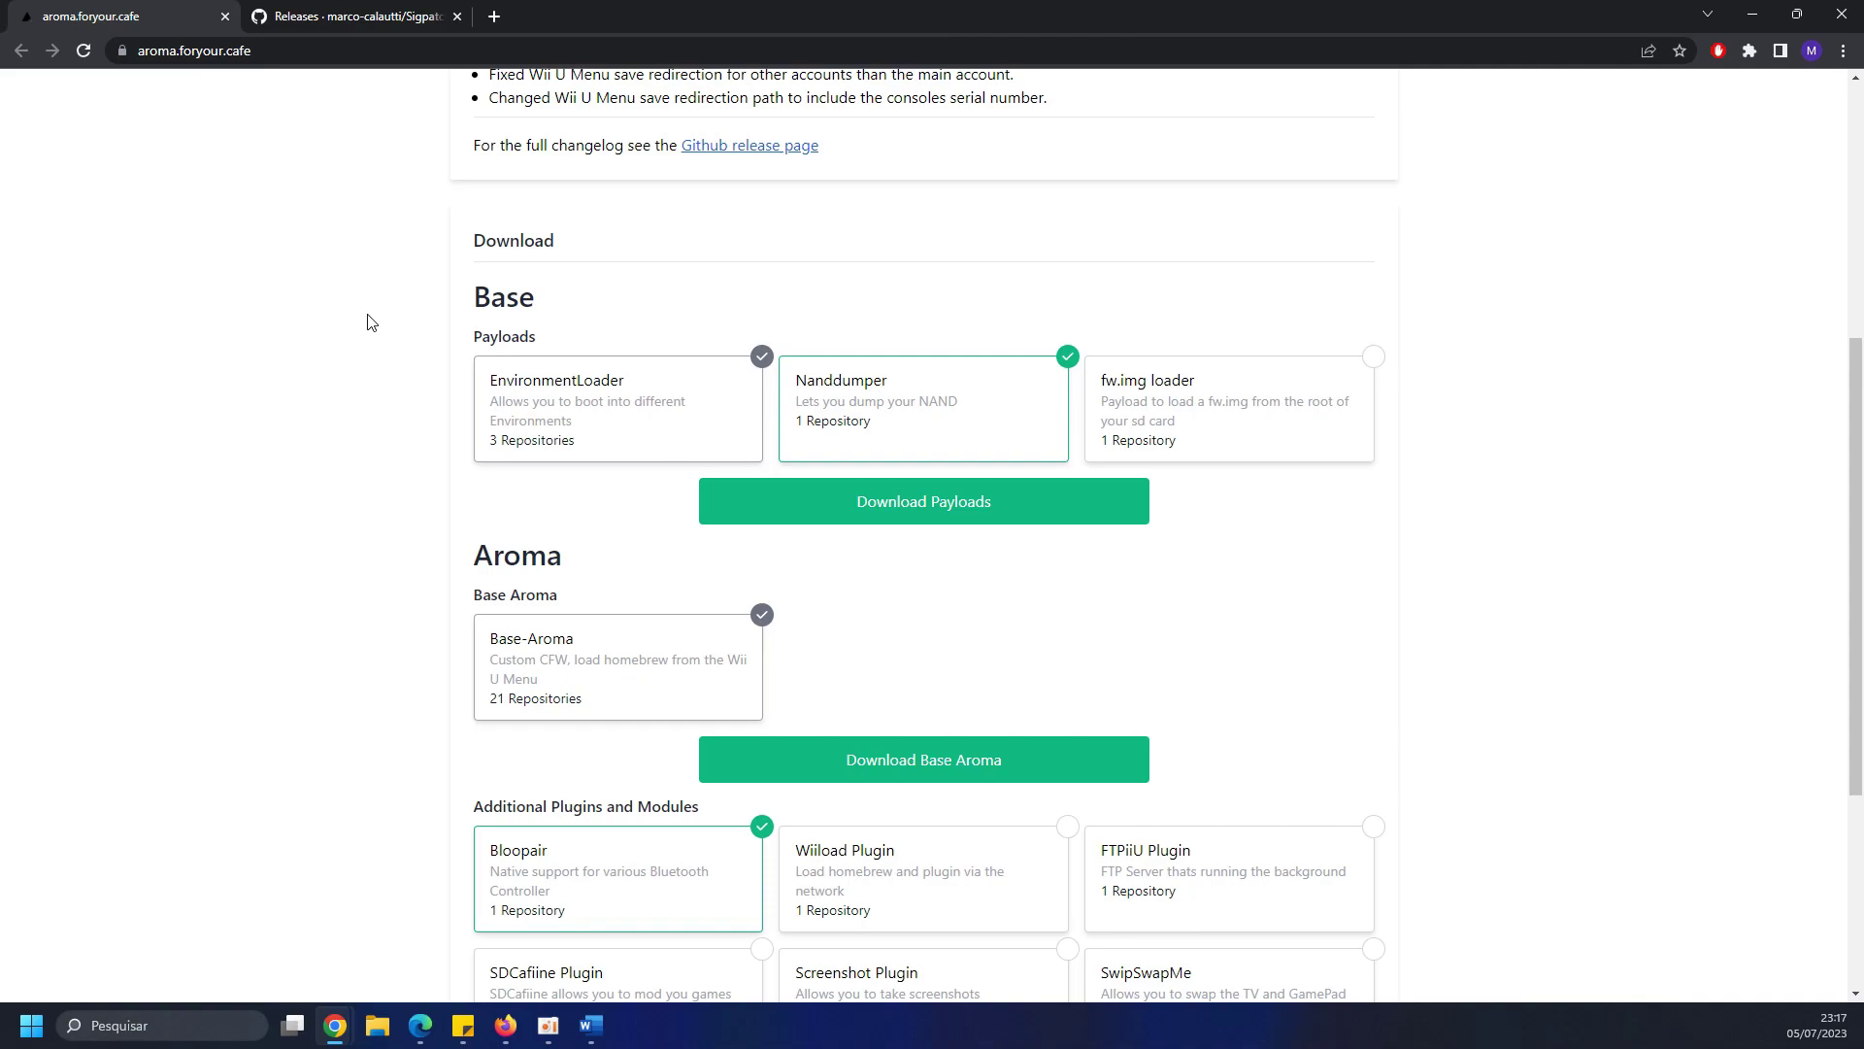
scroll(371, 330, "down", 3)
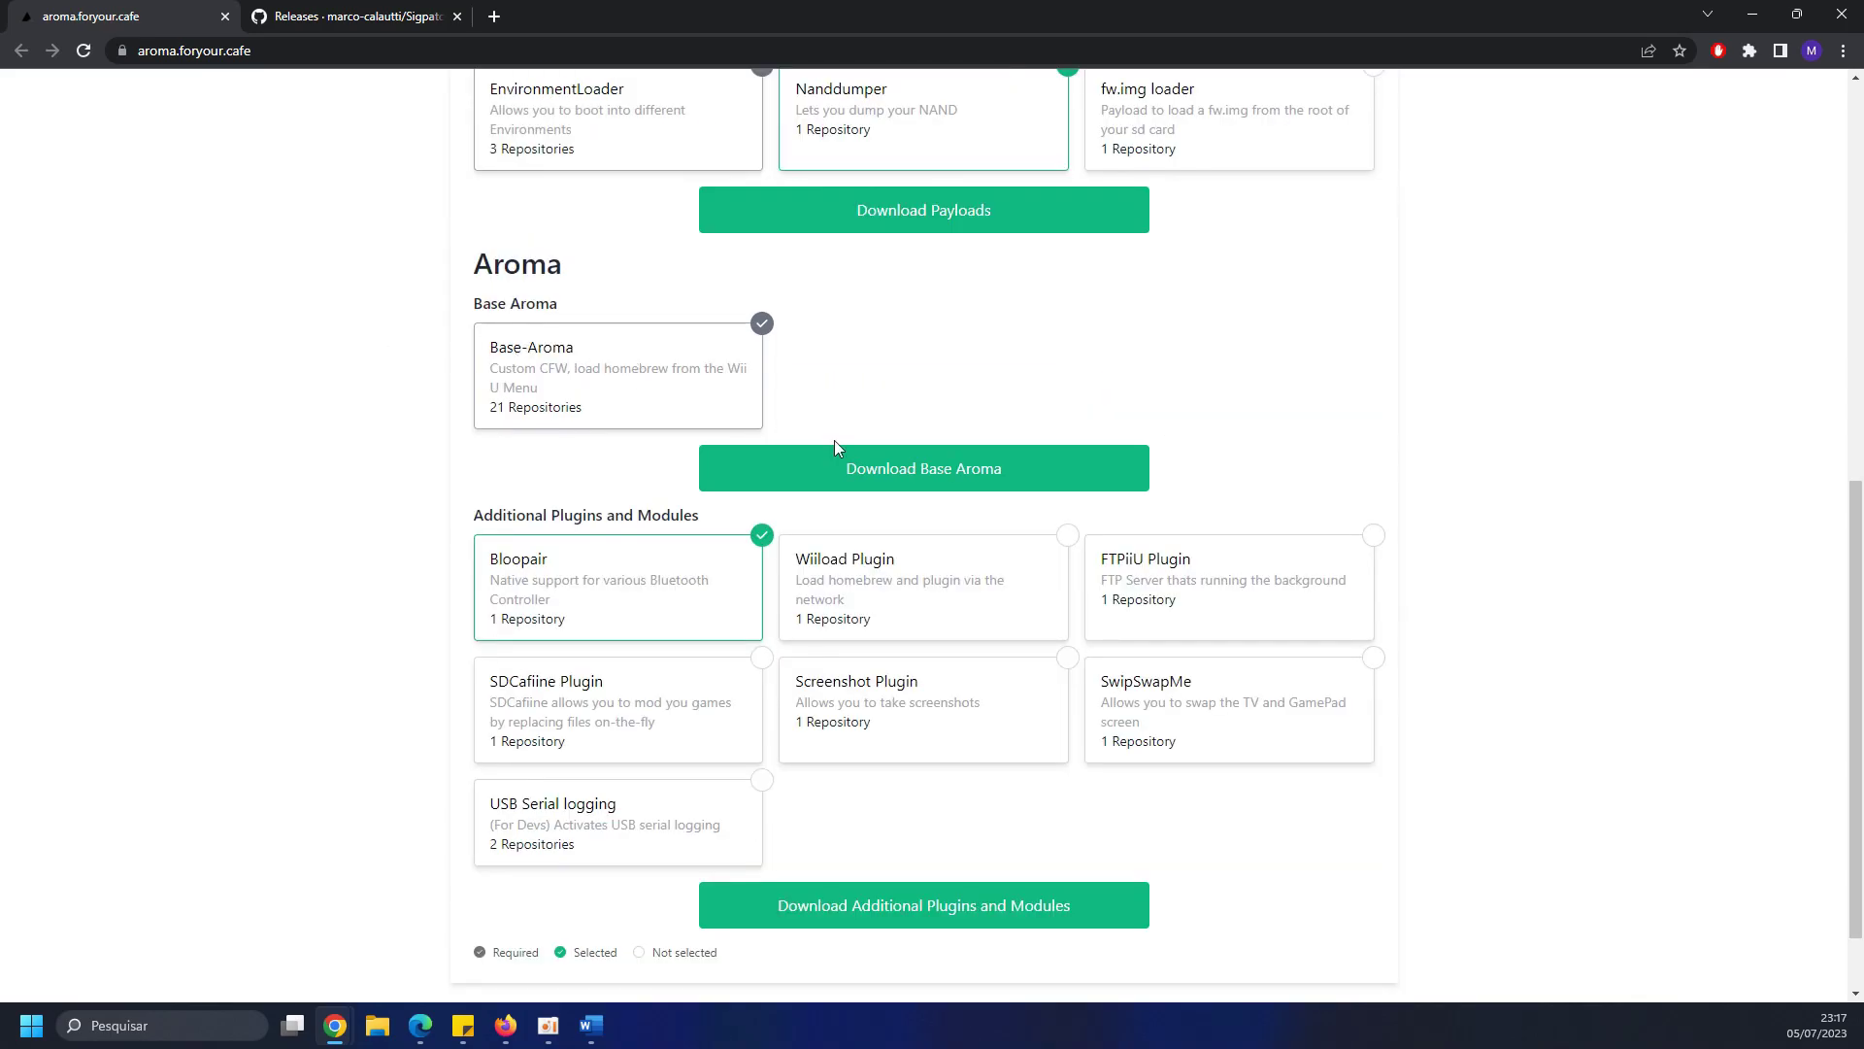
left_click(966, 476)
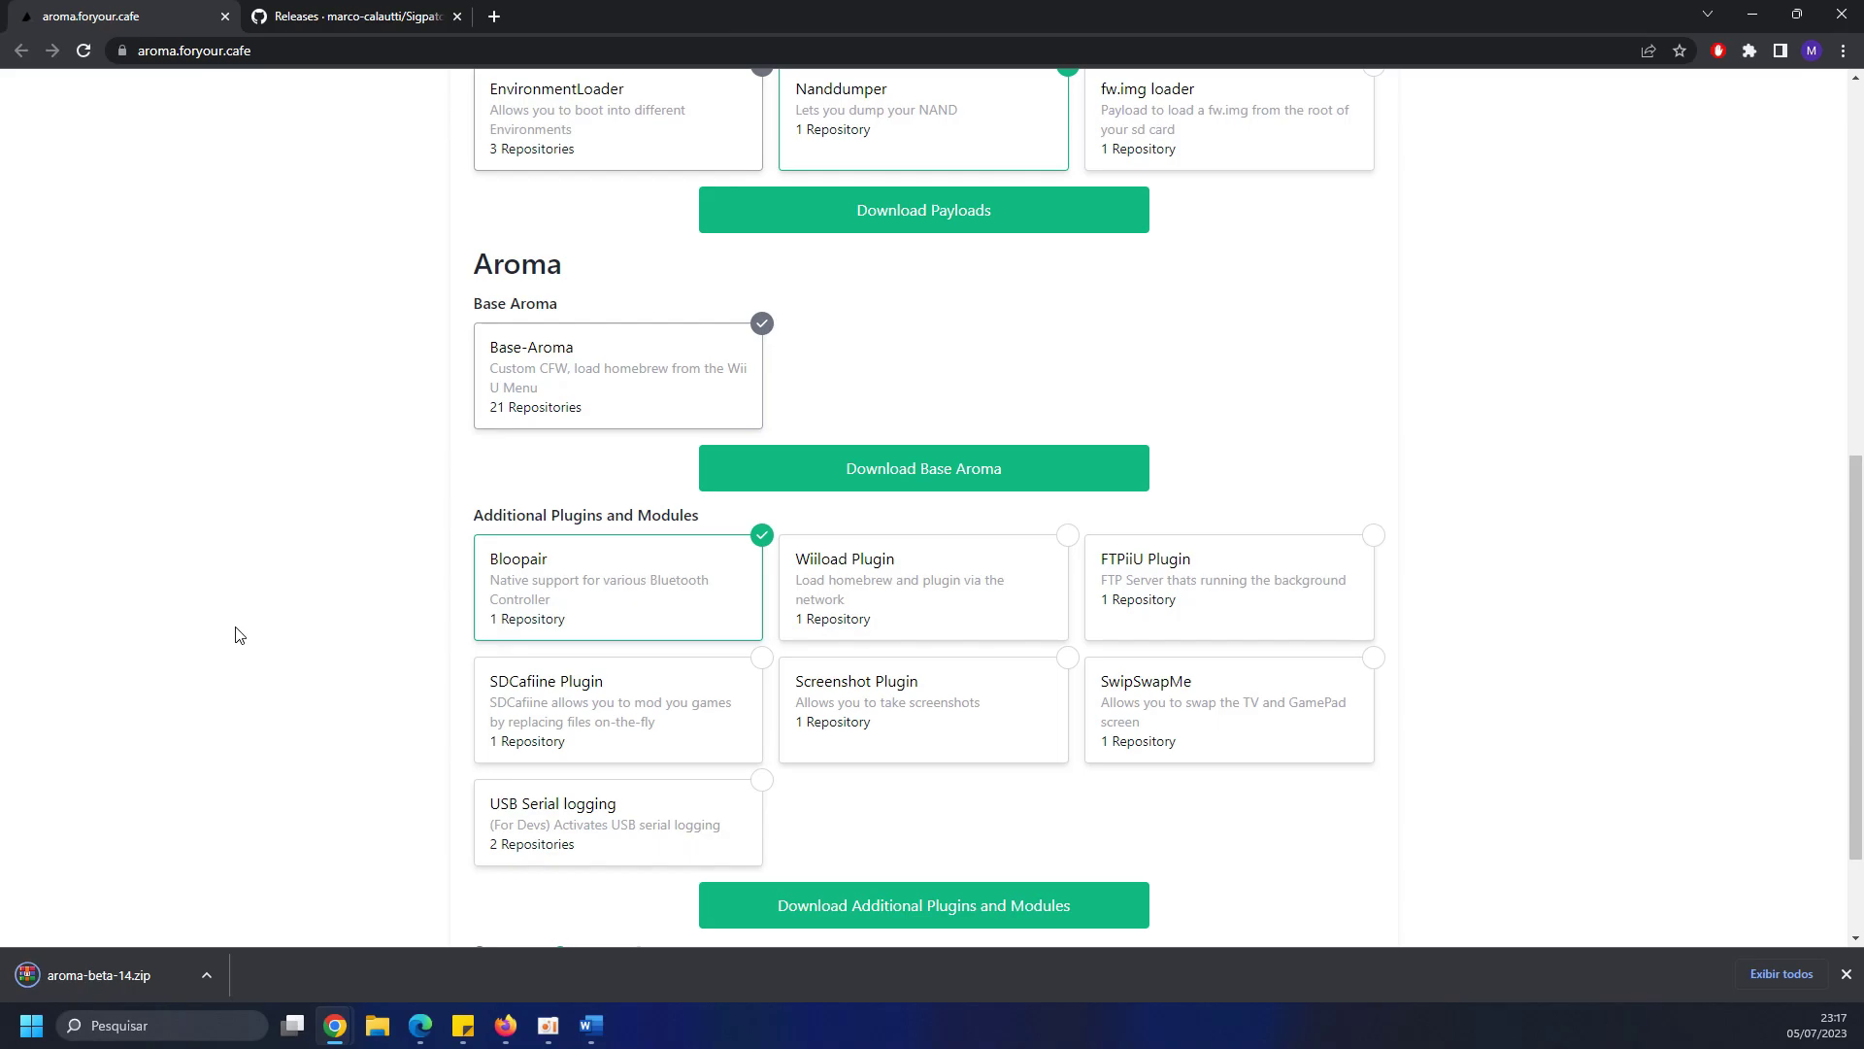
Add the Wiiload, FTPiiU, SDCafiine, Screenshot and SwipSwapMe plugins to the Bloopair selection and download the additional plugins and modules.
scroll(243, 626, "down", 2)
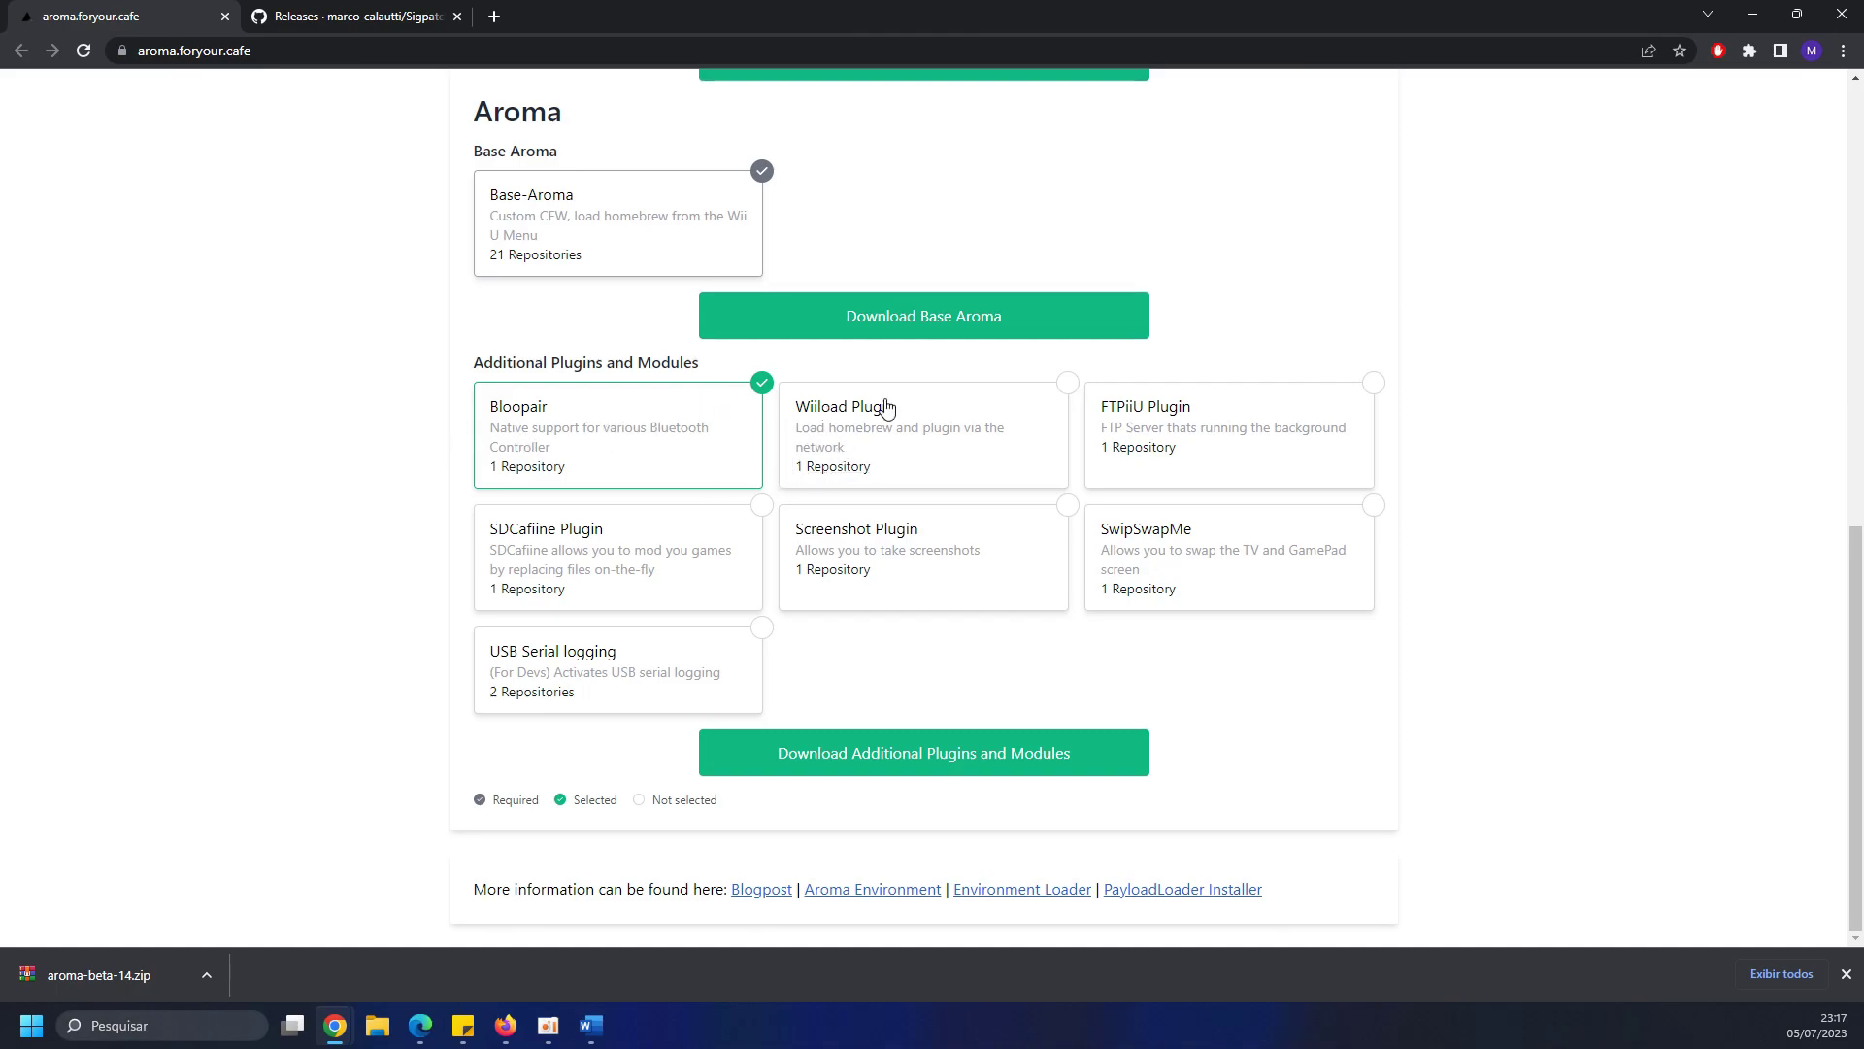
left_click(1068, 385)
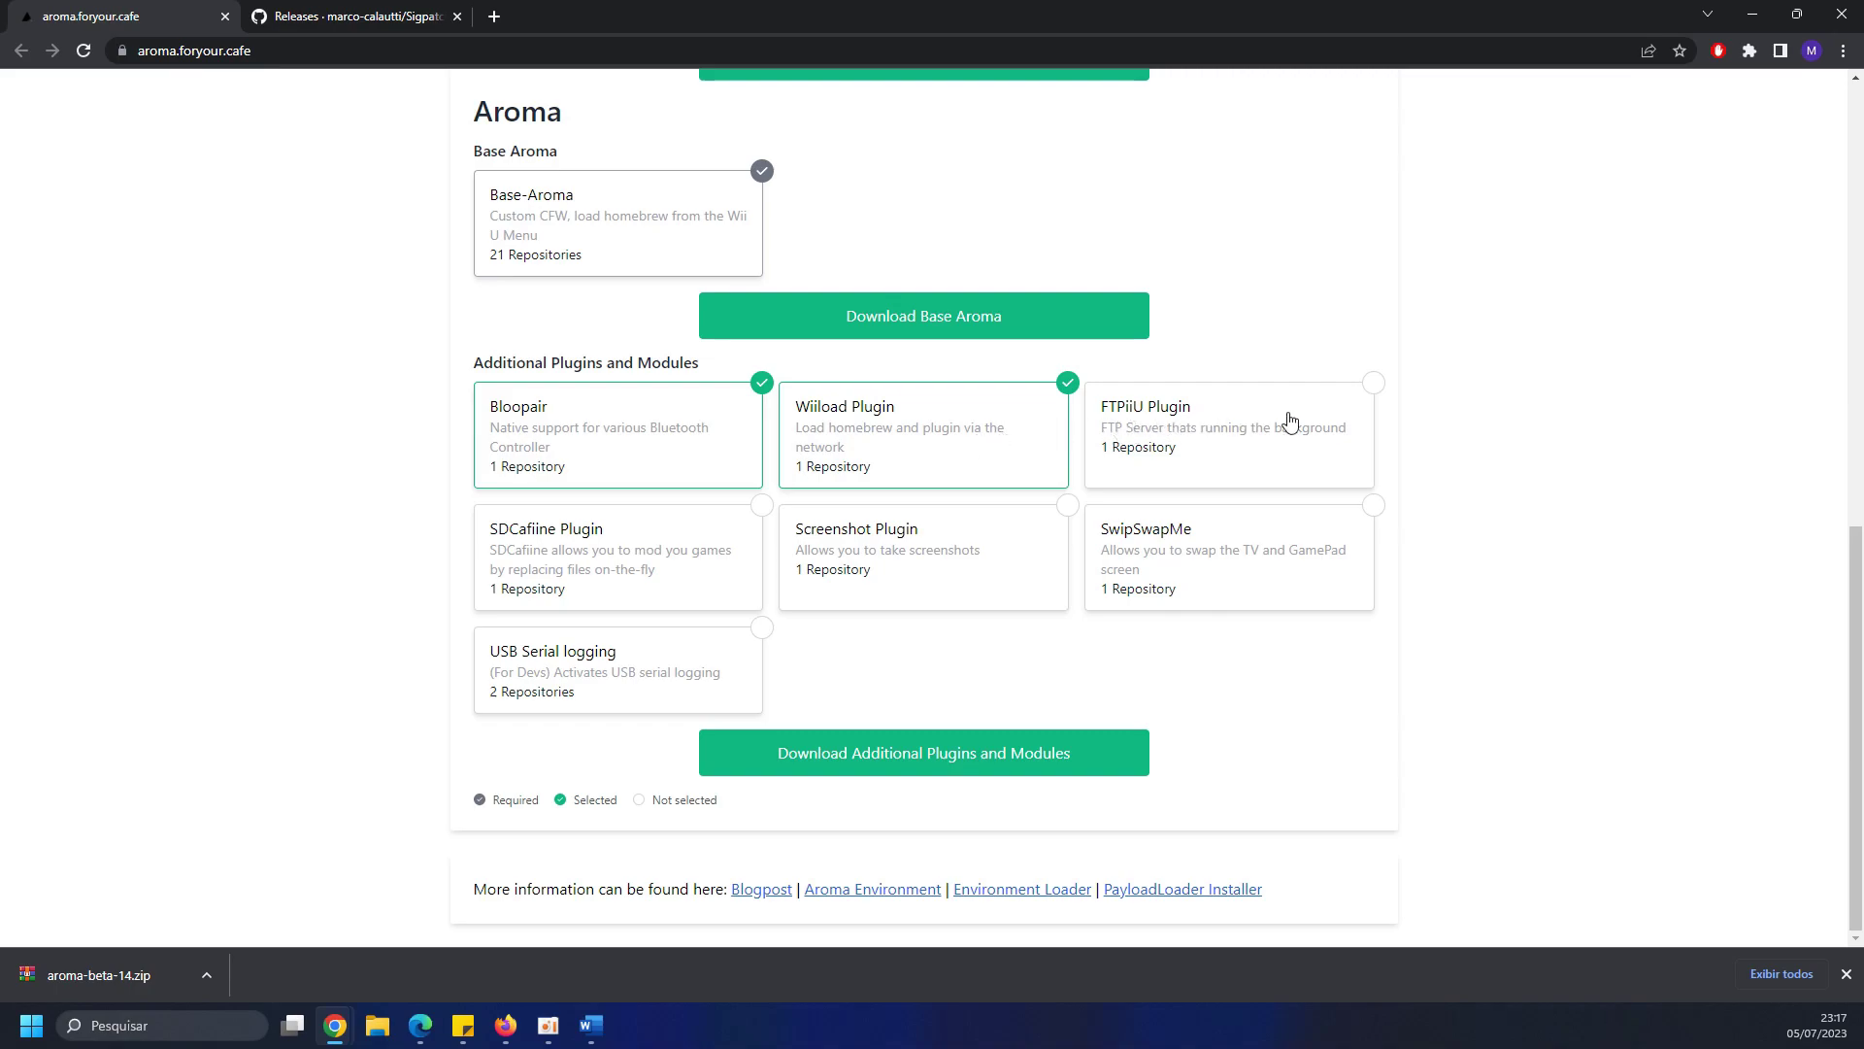
left_click(1375, 389)
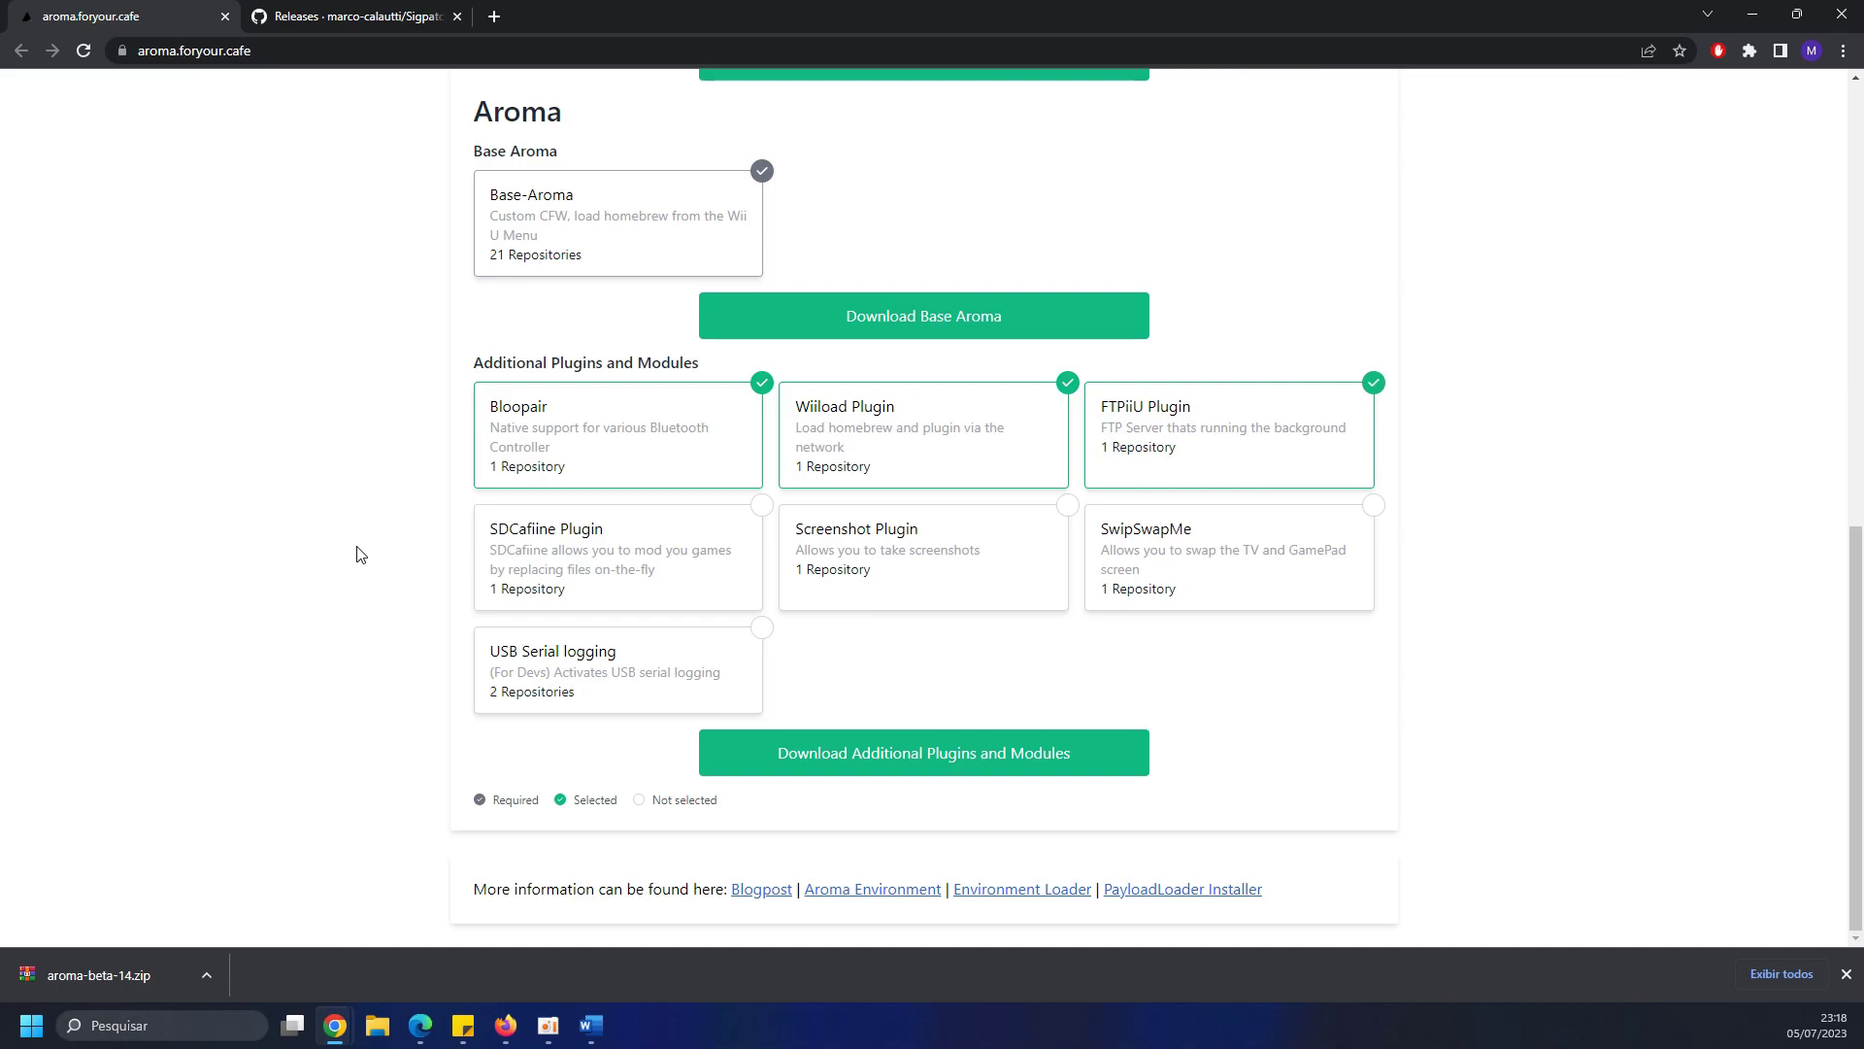
left_click(695, 536)
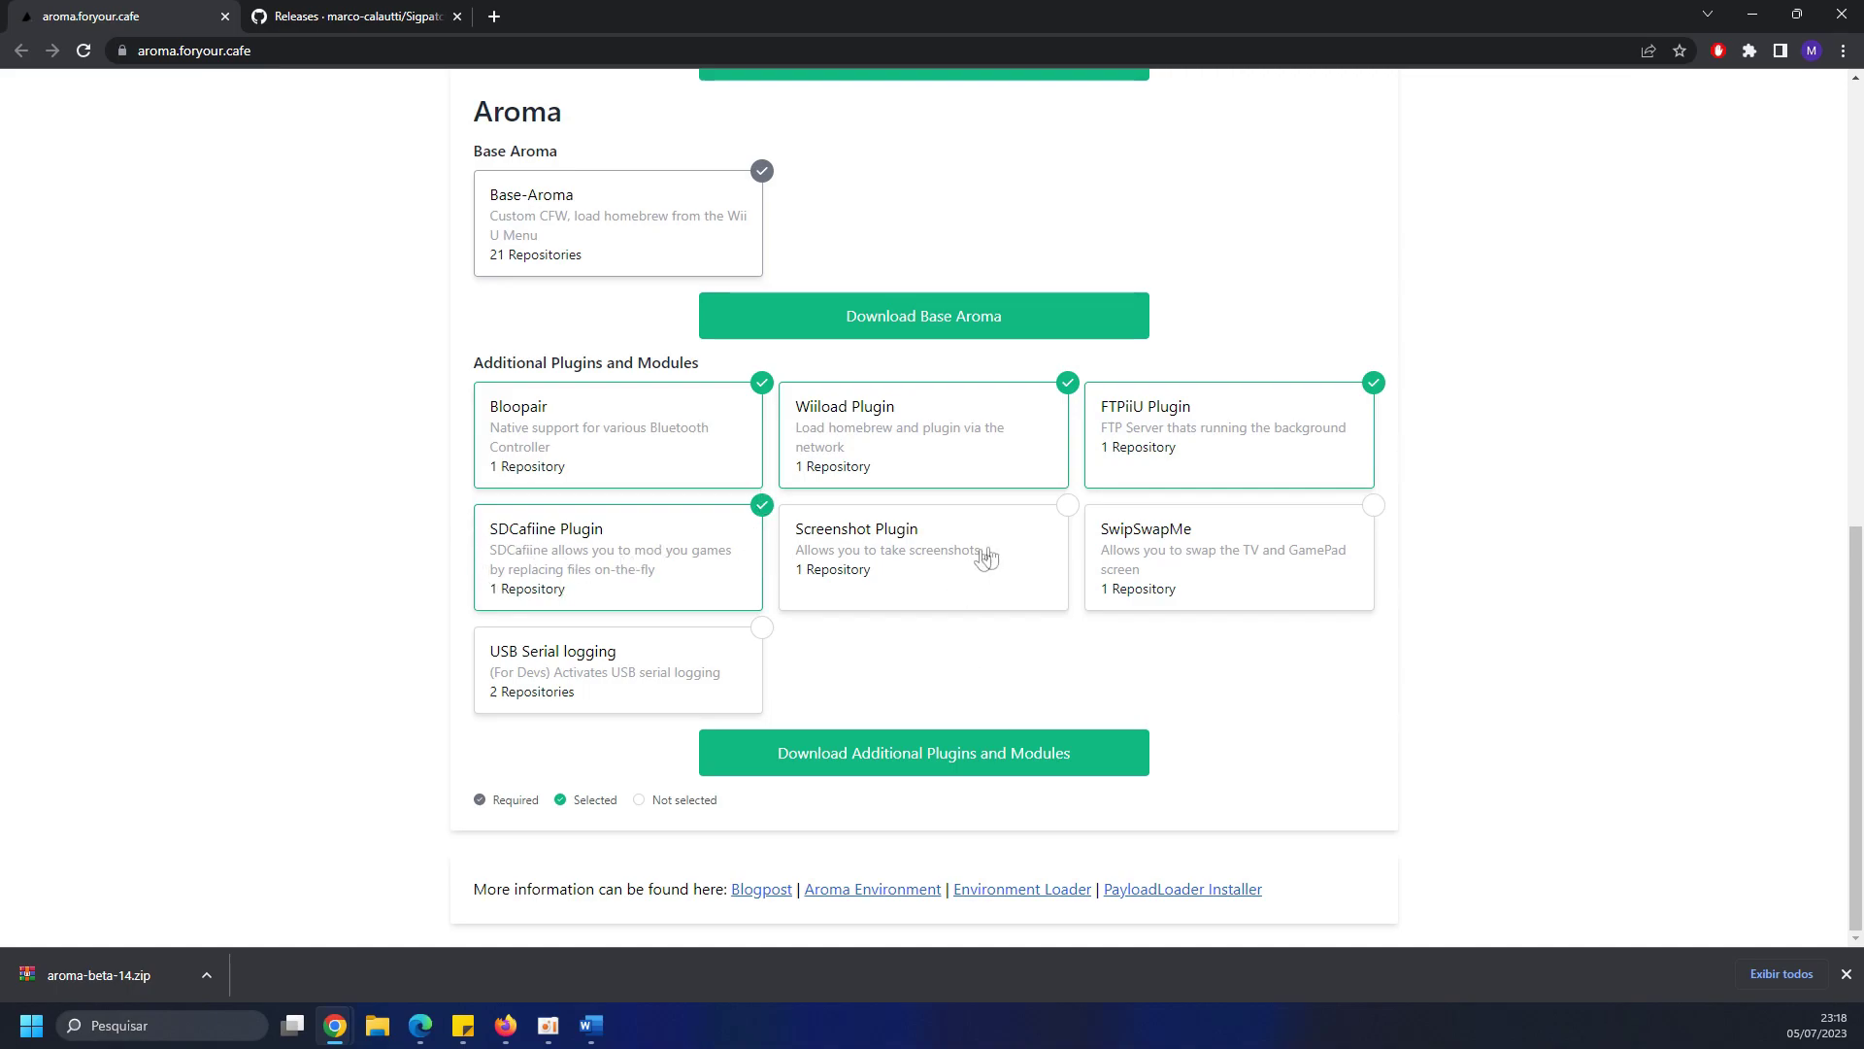
left_click(1072, 509)
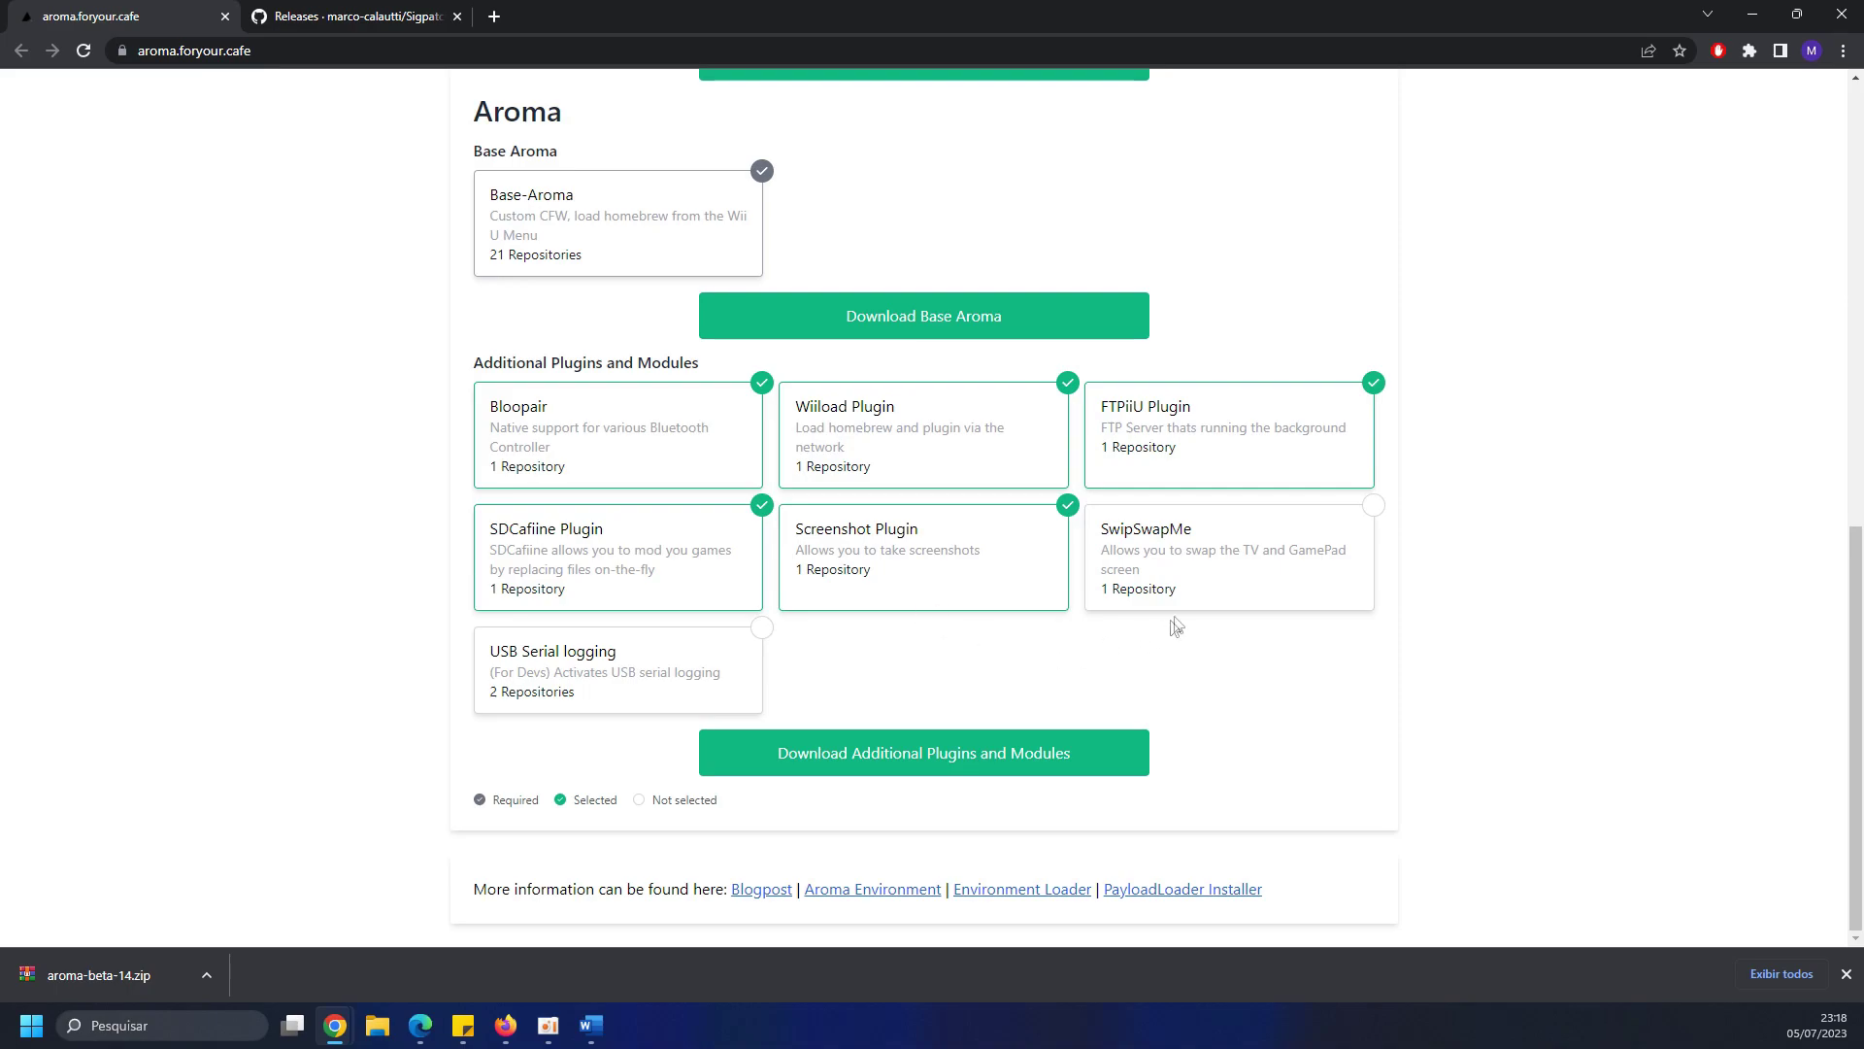
left_click(1372, 522)
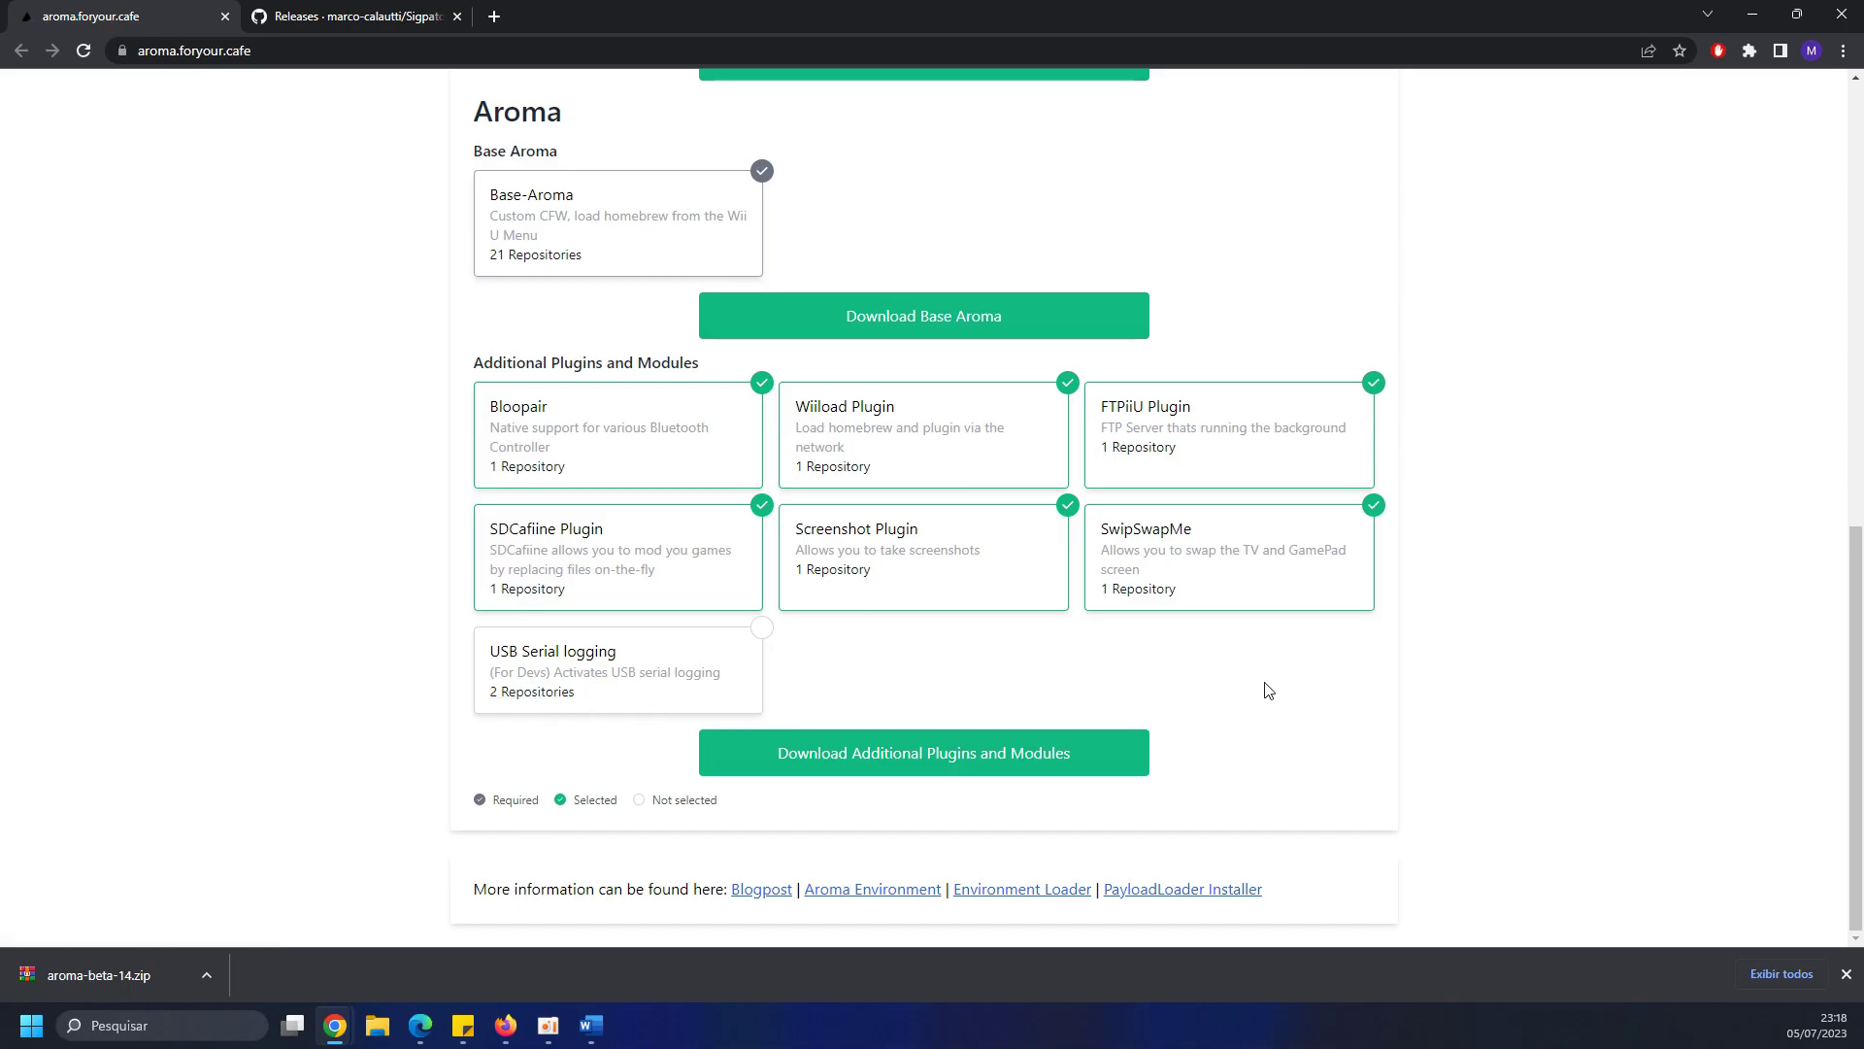
left_click(969, 757)
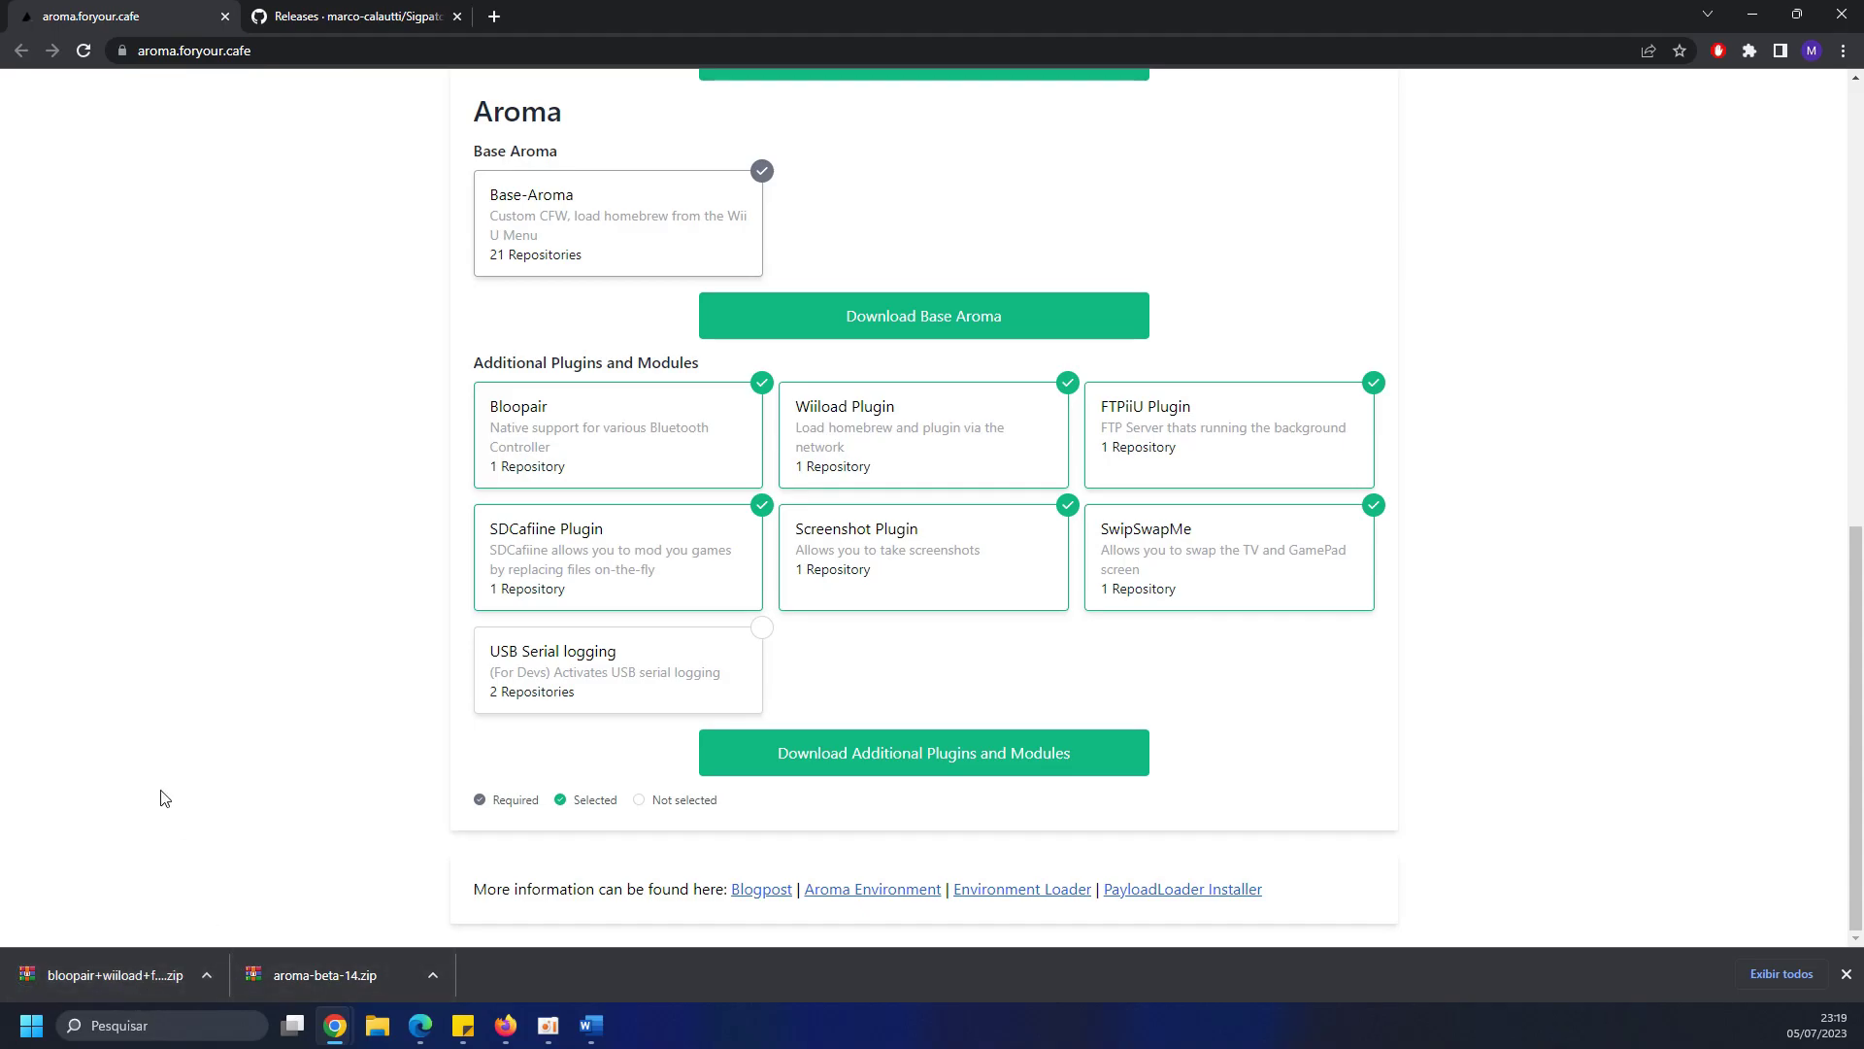
Download 01_sigpatches.rpx from the SigpatchesModuleWiiU releases page.
left_click(308, 14)
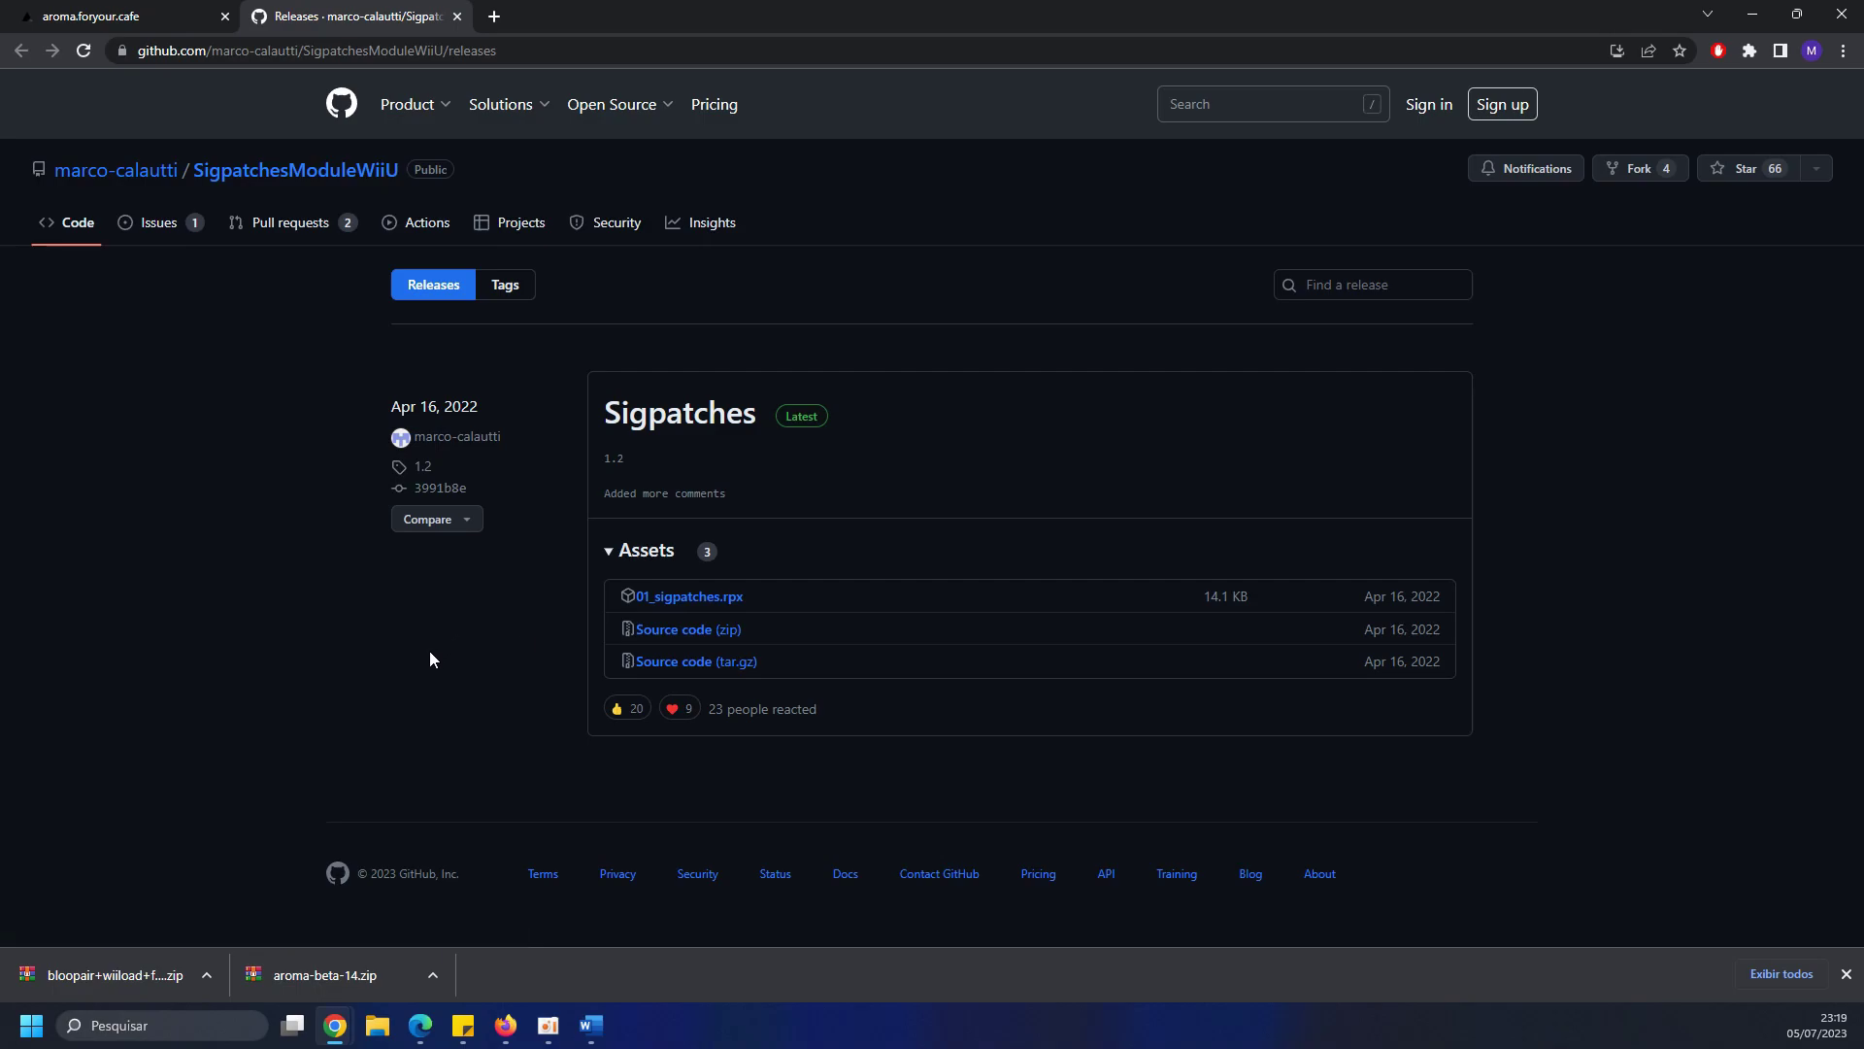
left_click(684, 602)
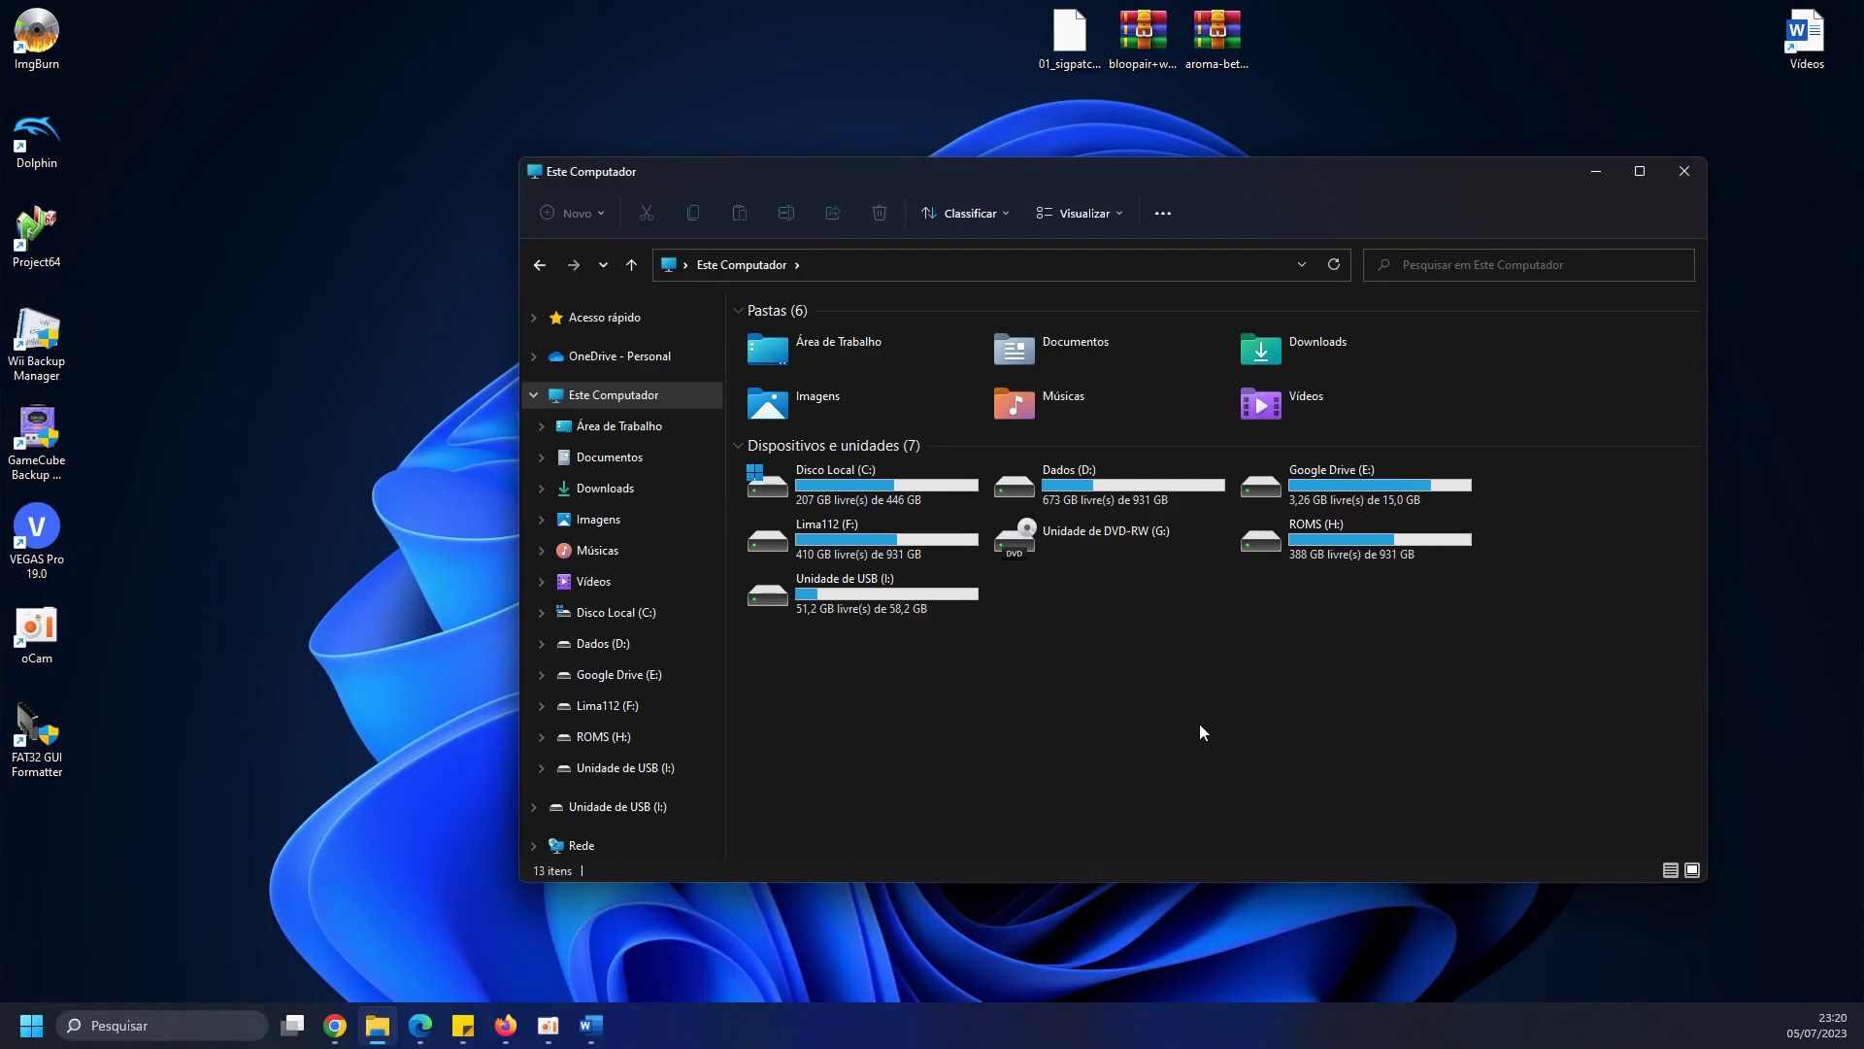
Extract the wiiu folder from aroma-beta-14.zip to the root of the USB drive (I:) and close the archive.
double_click(894, 597)
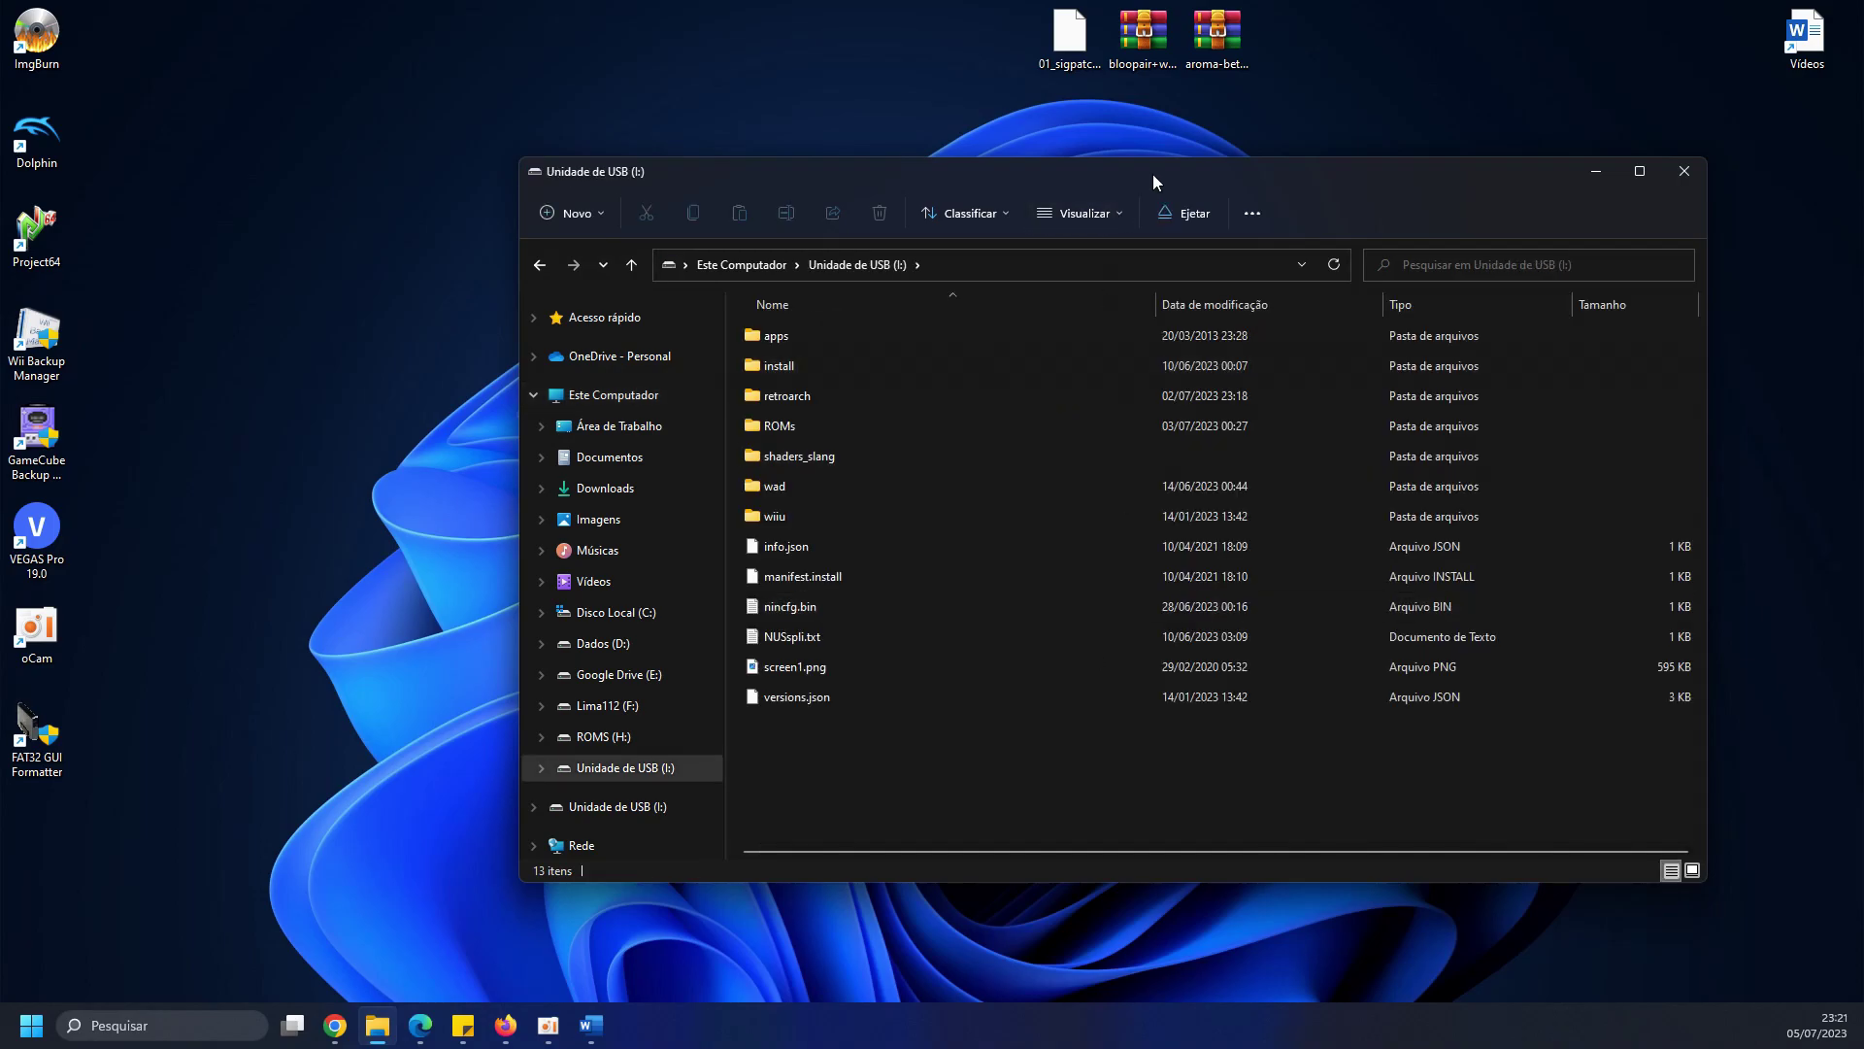
left_click_drag(1152, 173, 934, 201)
left_click(1214, 41)
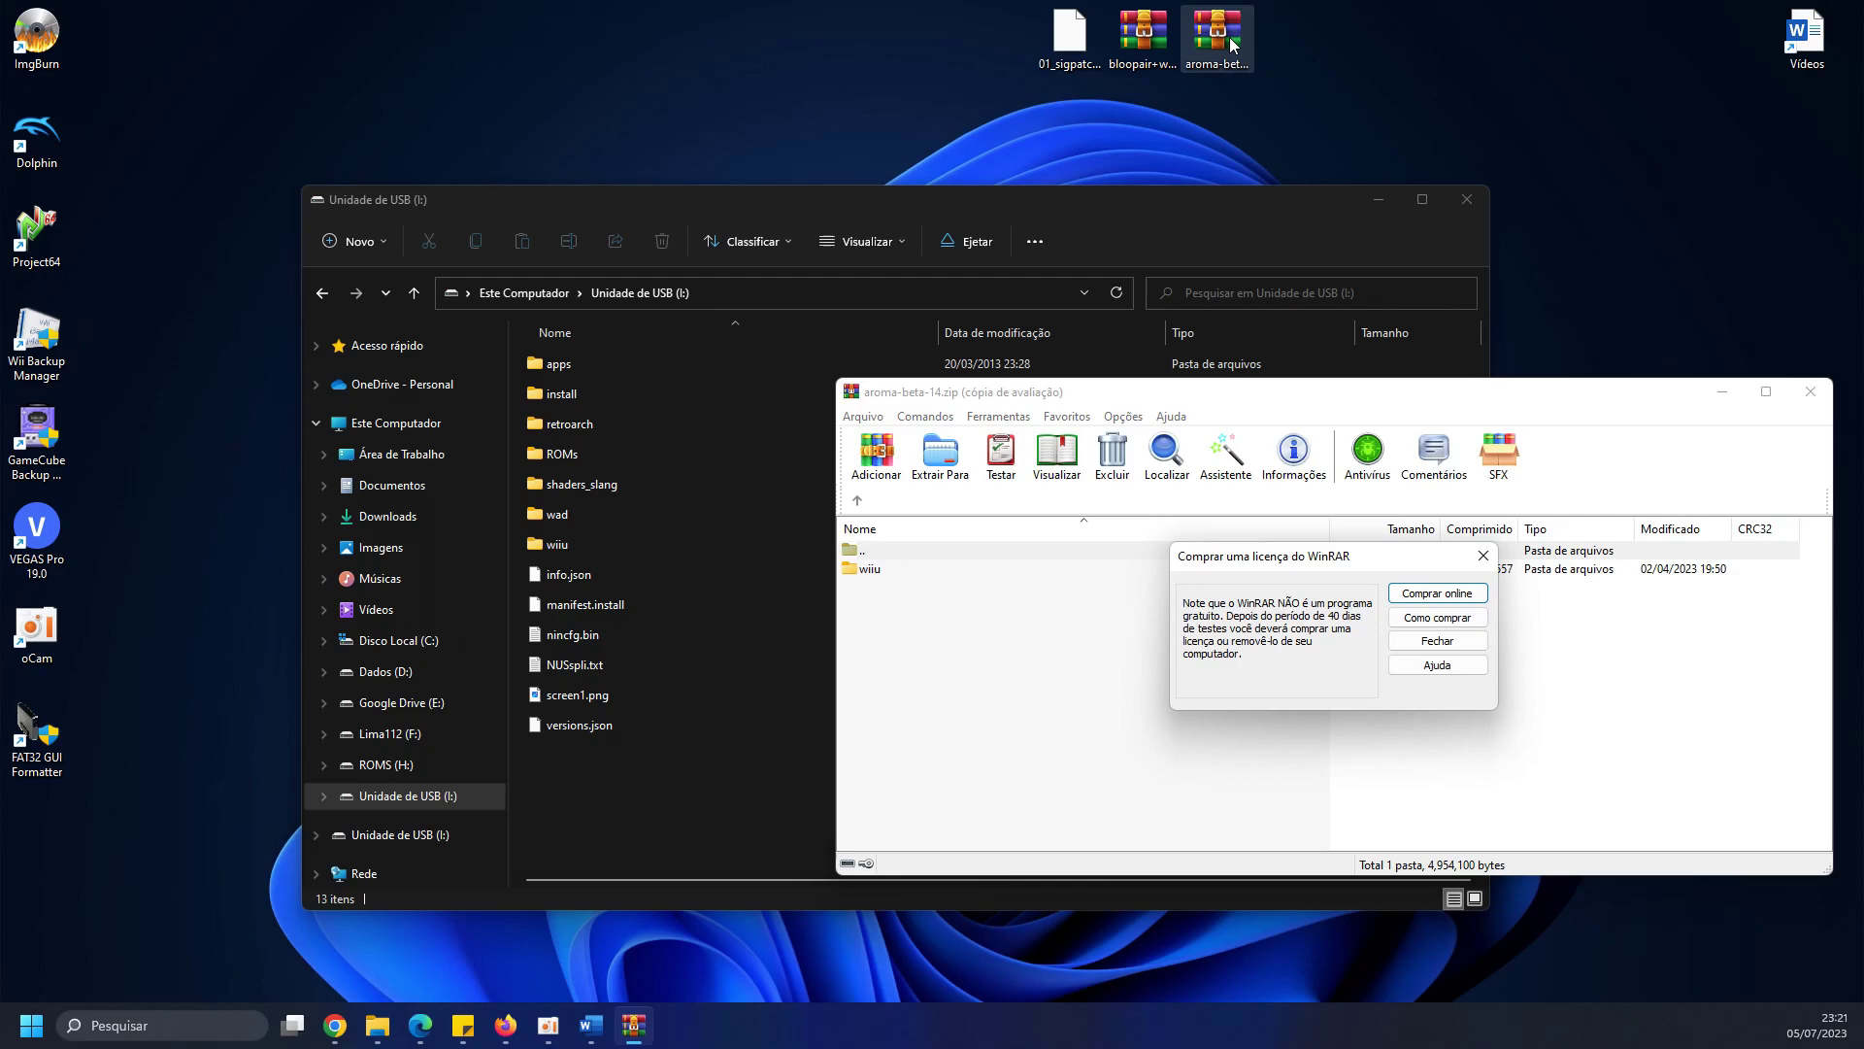
left_click(1483, 555)
left_click(1034, 578)
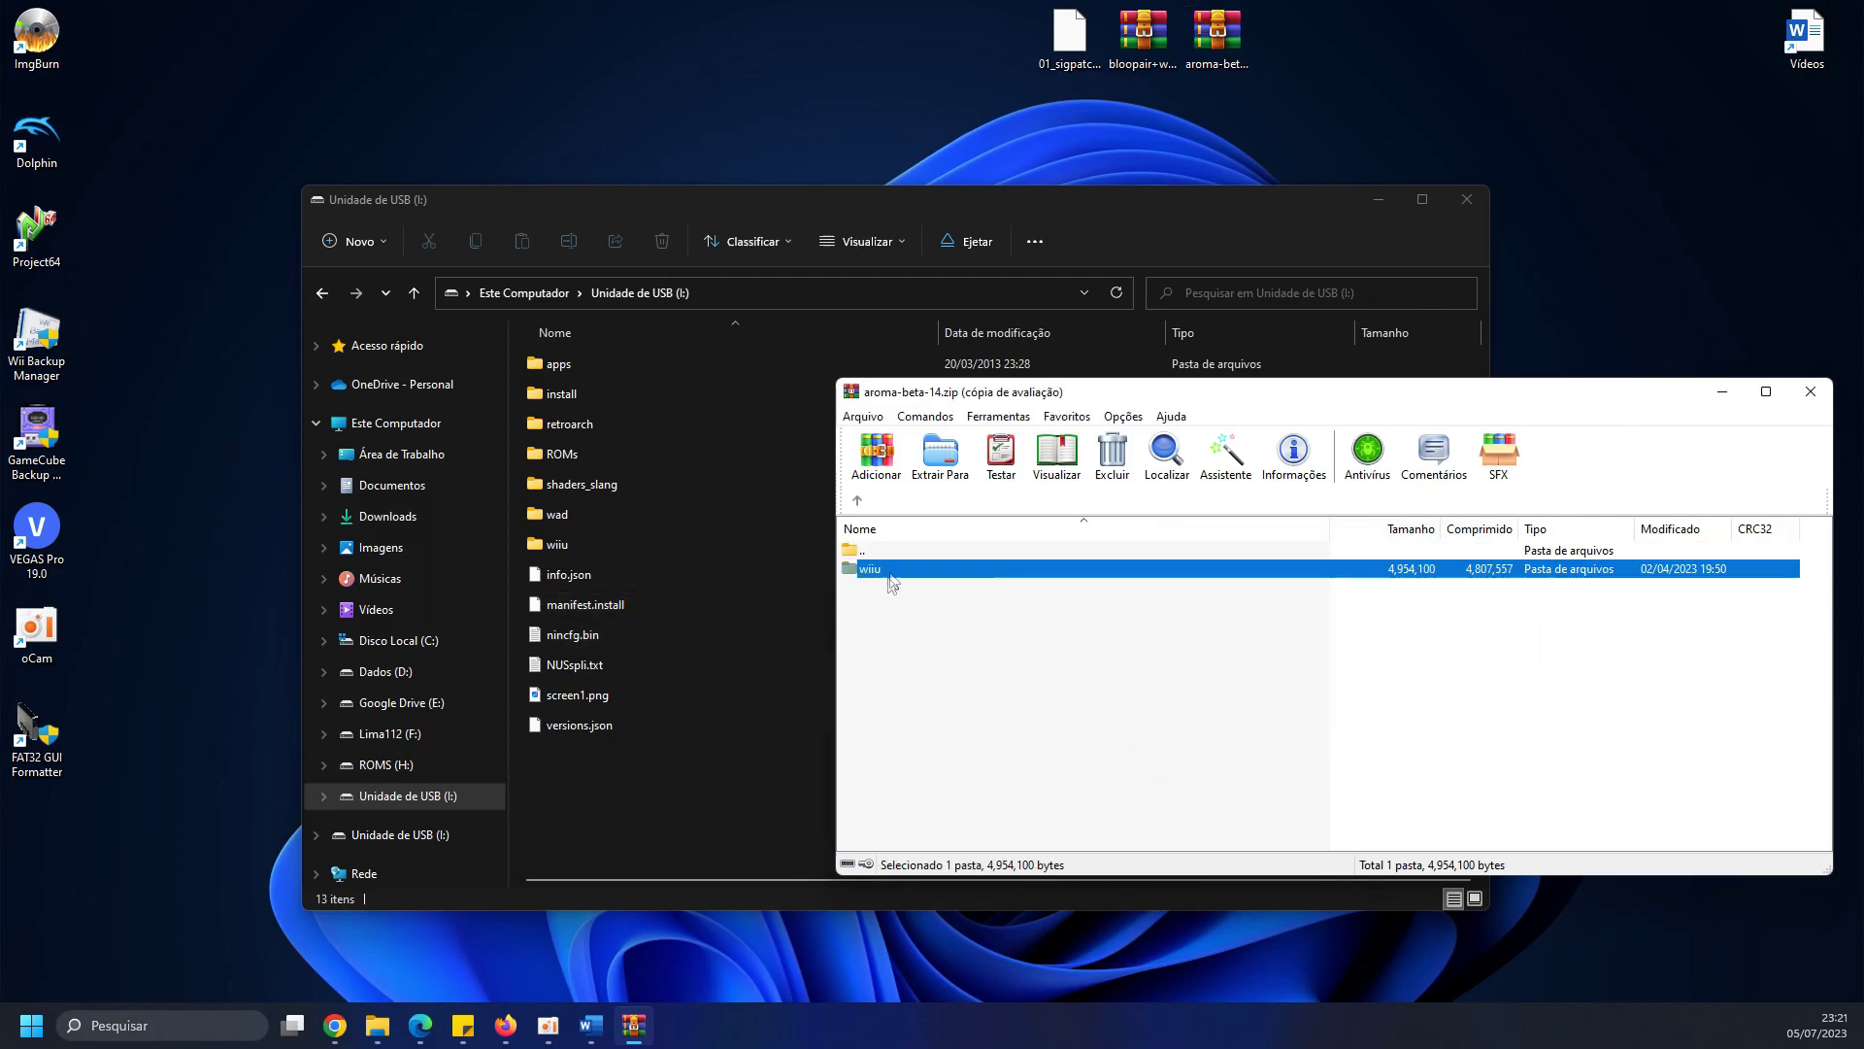
left_click_drag(894, 583, 685, 806)
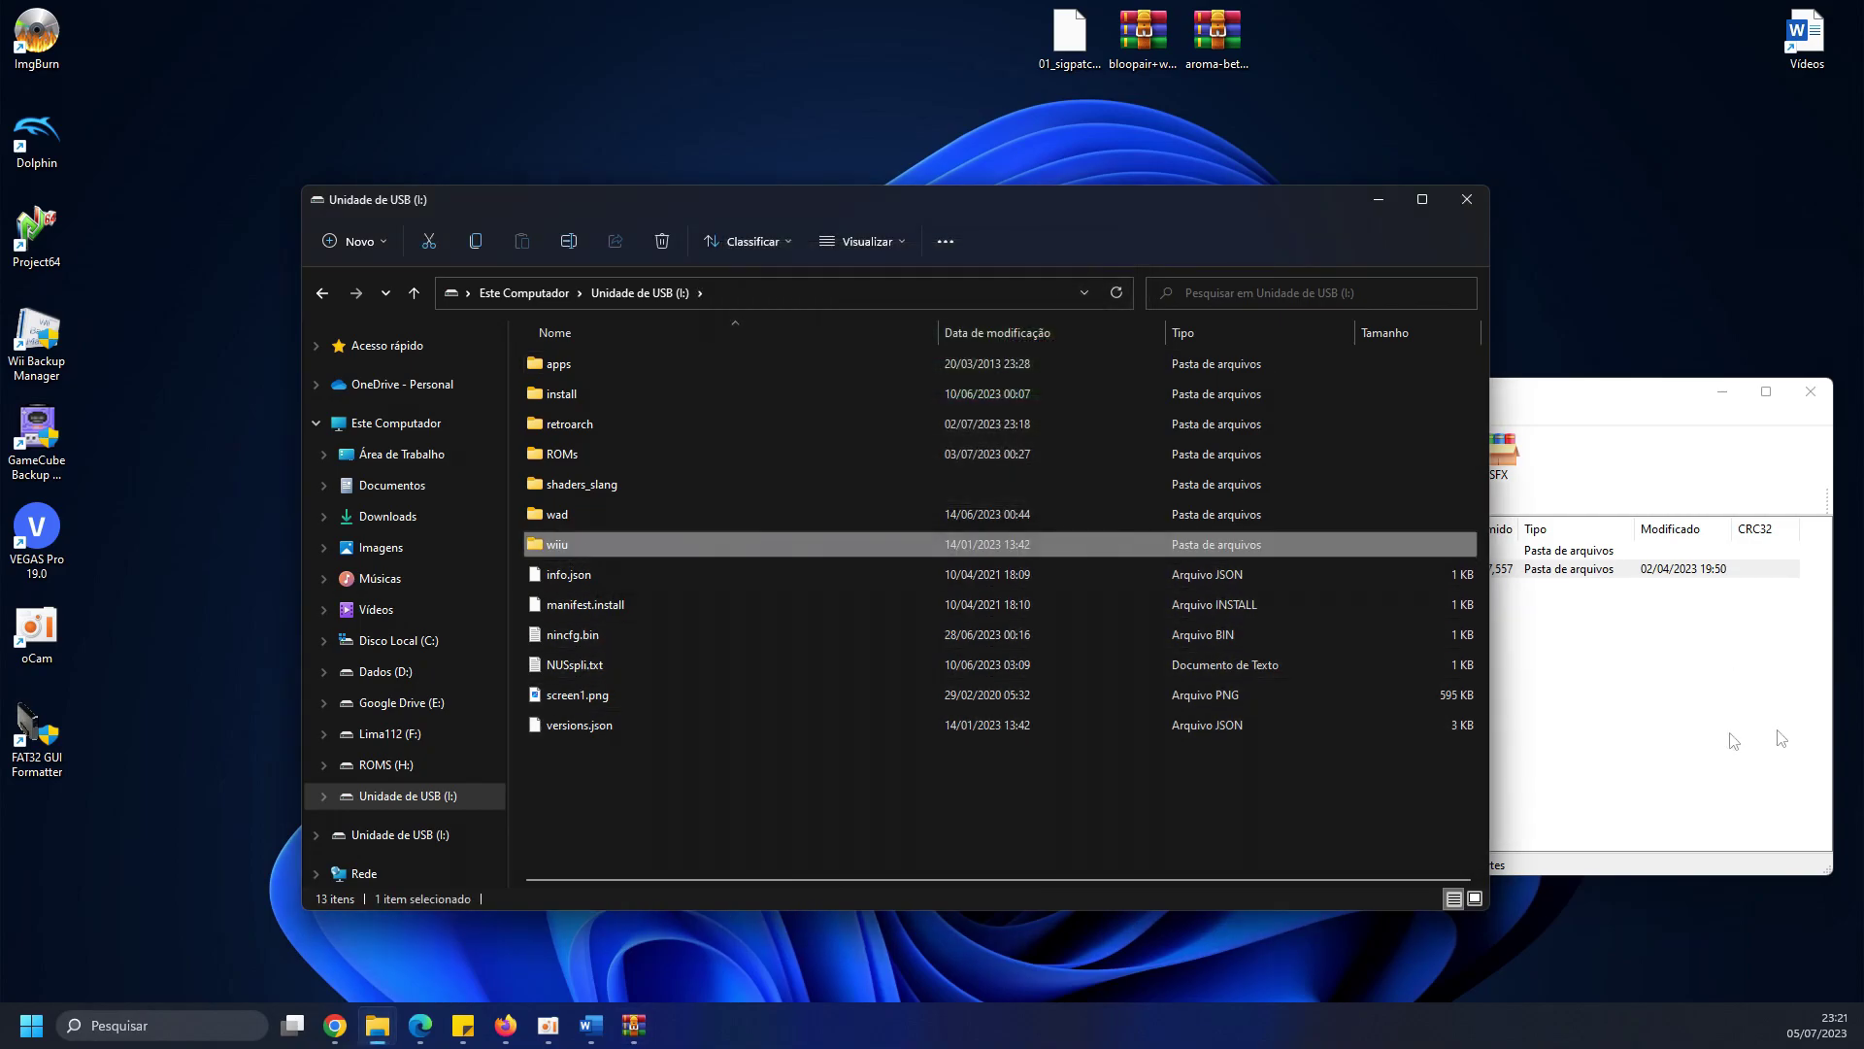
left_click(1788, 697)
left_click(1811, 393)
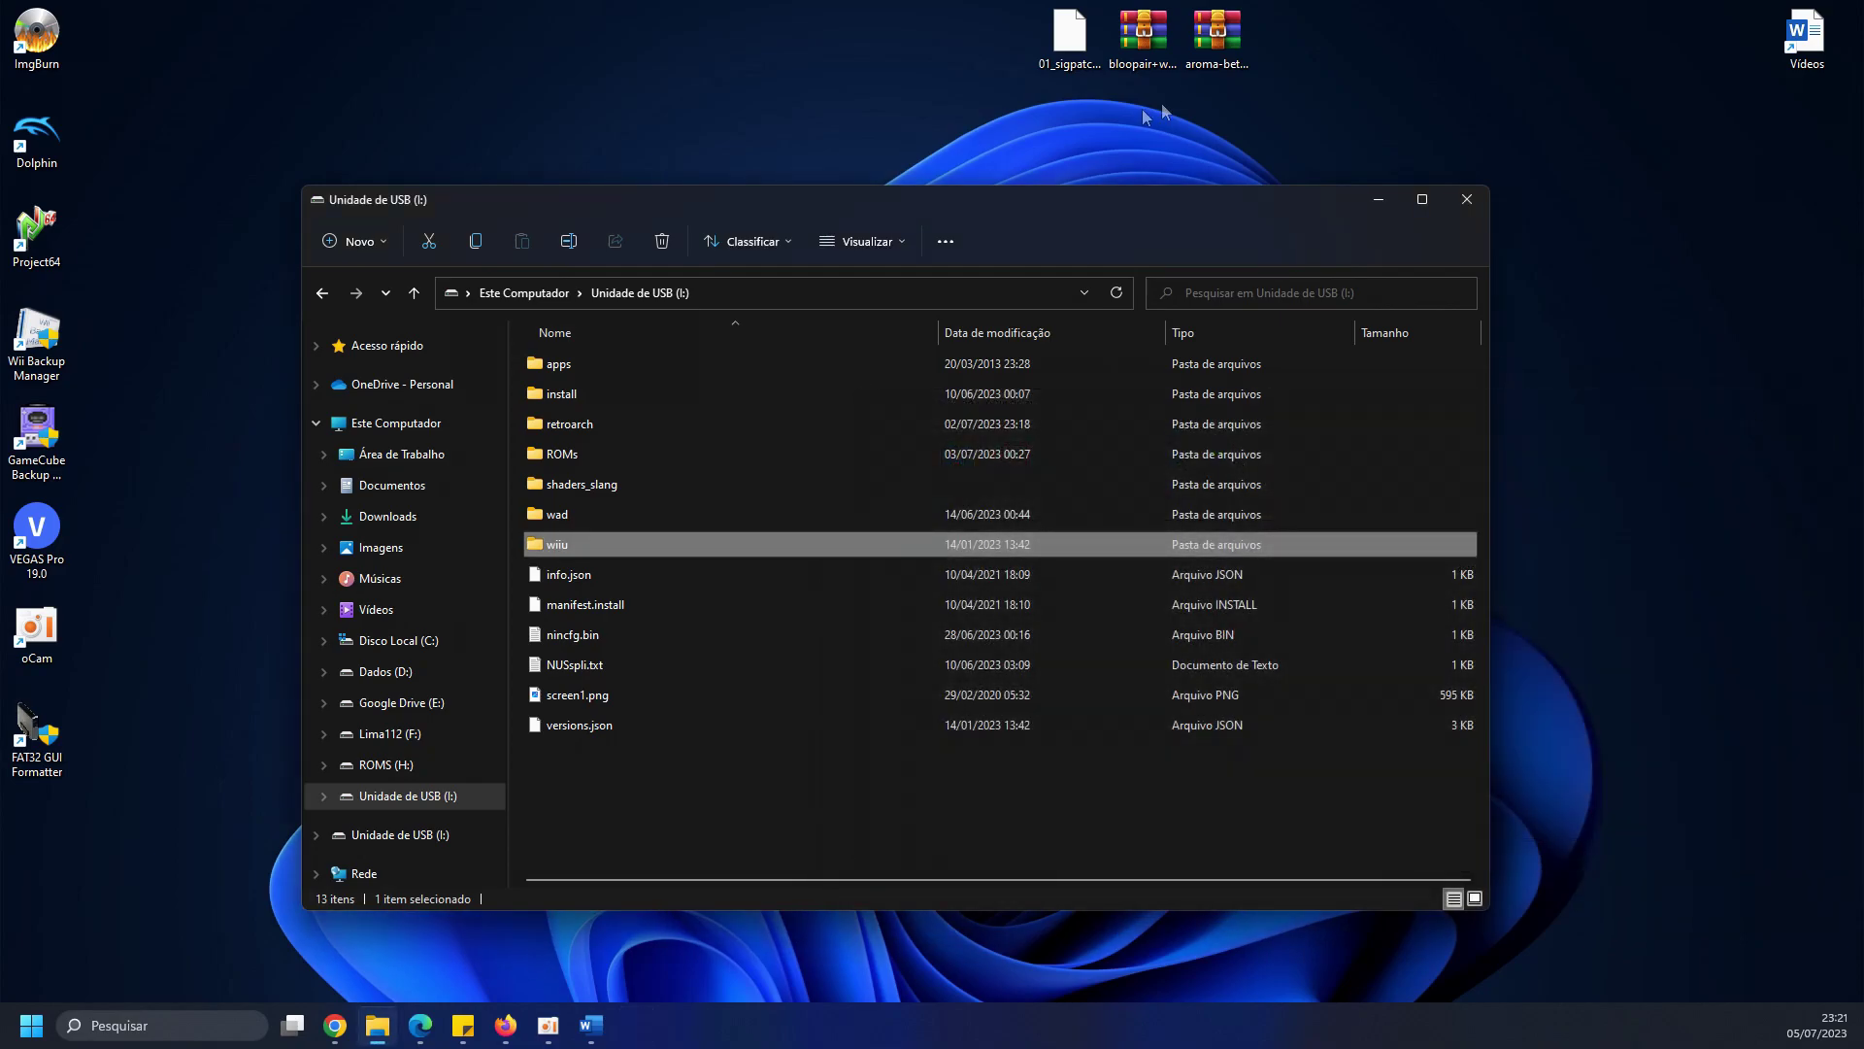
Extract the wiiu folder from the Bloopair and plugins zip to the USB drive's root, replacing the existing Bloopair_pair_menu.wuhb, and close the archive.
left_click(1140, 35)
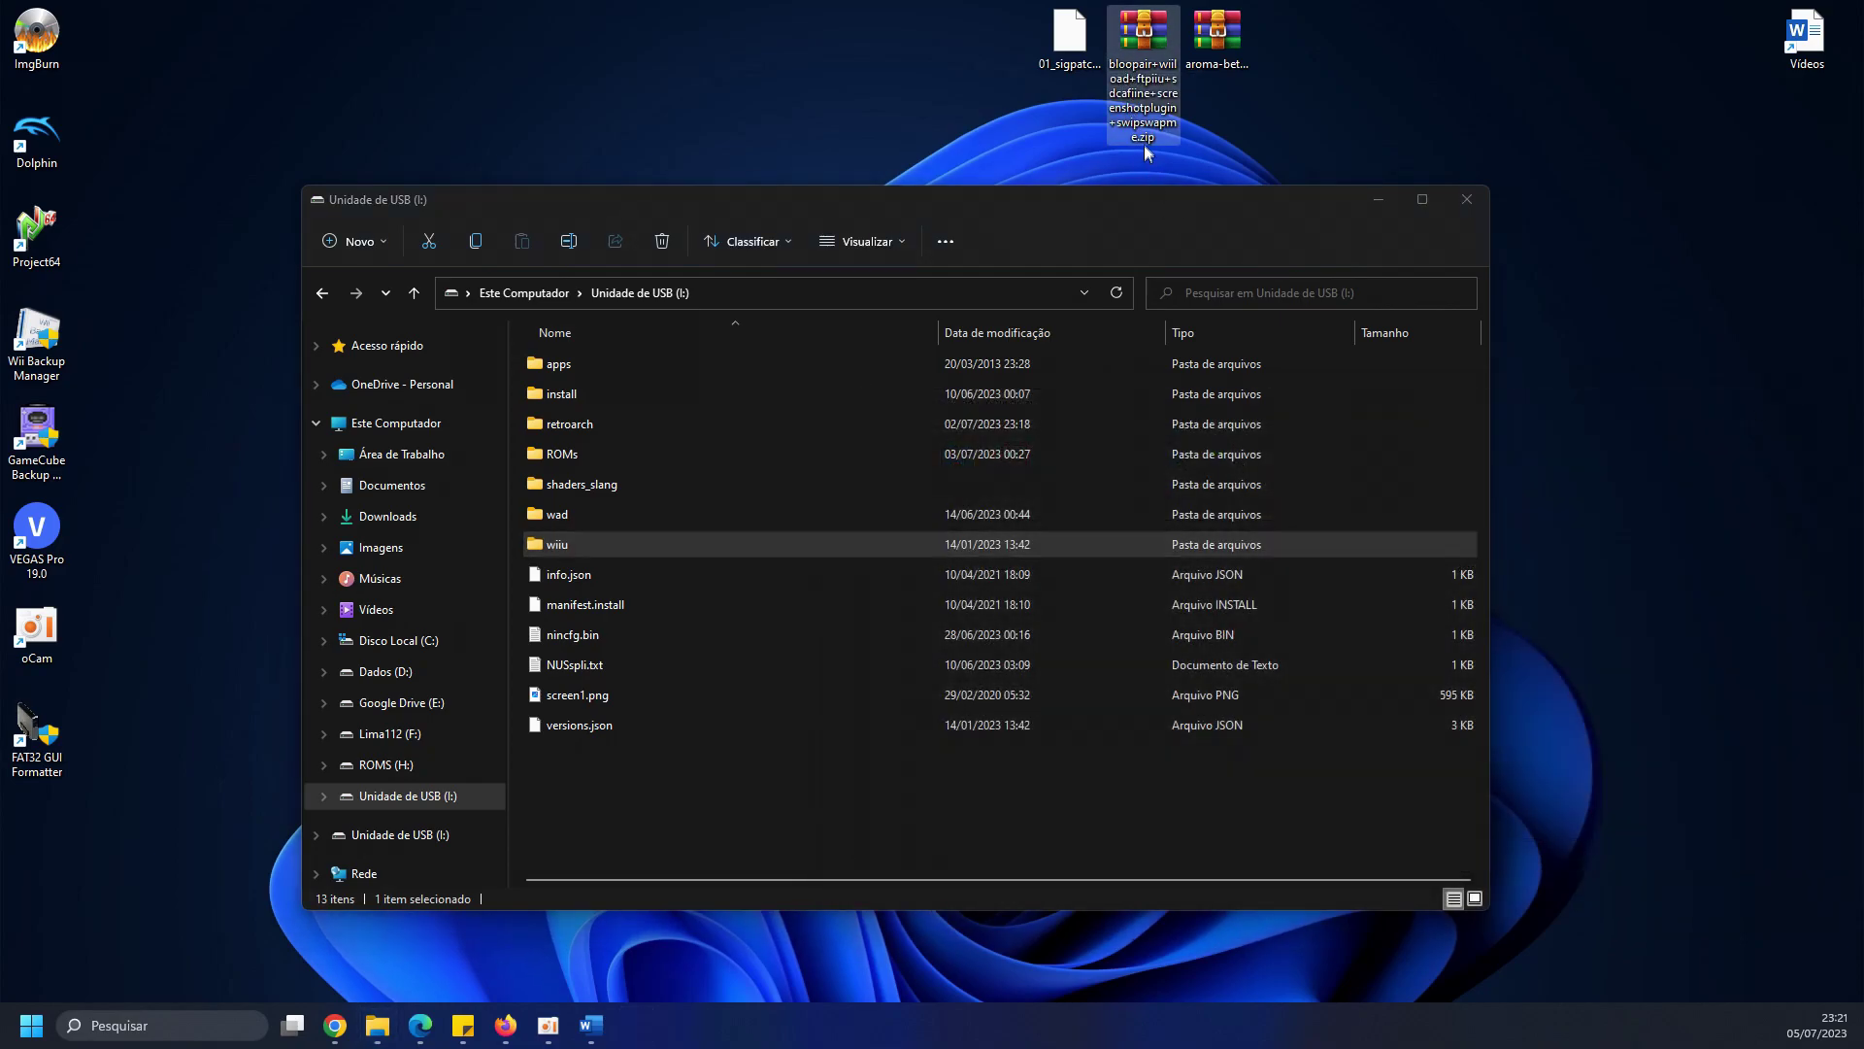
double_click(1153, 29)
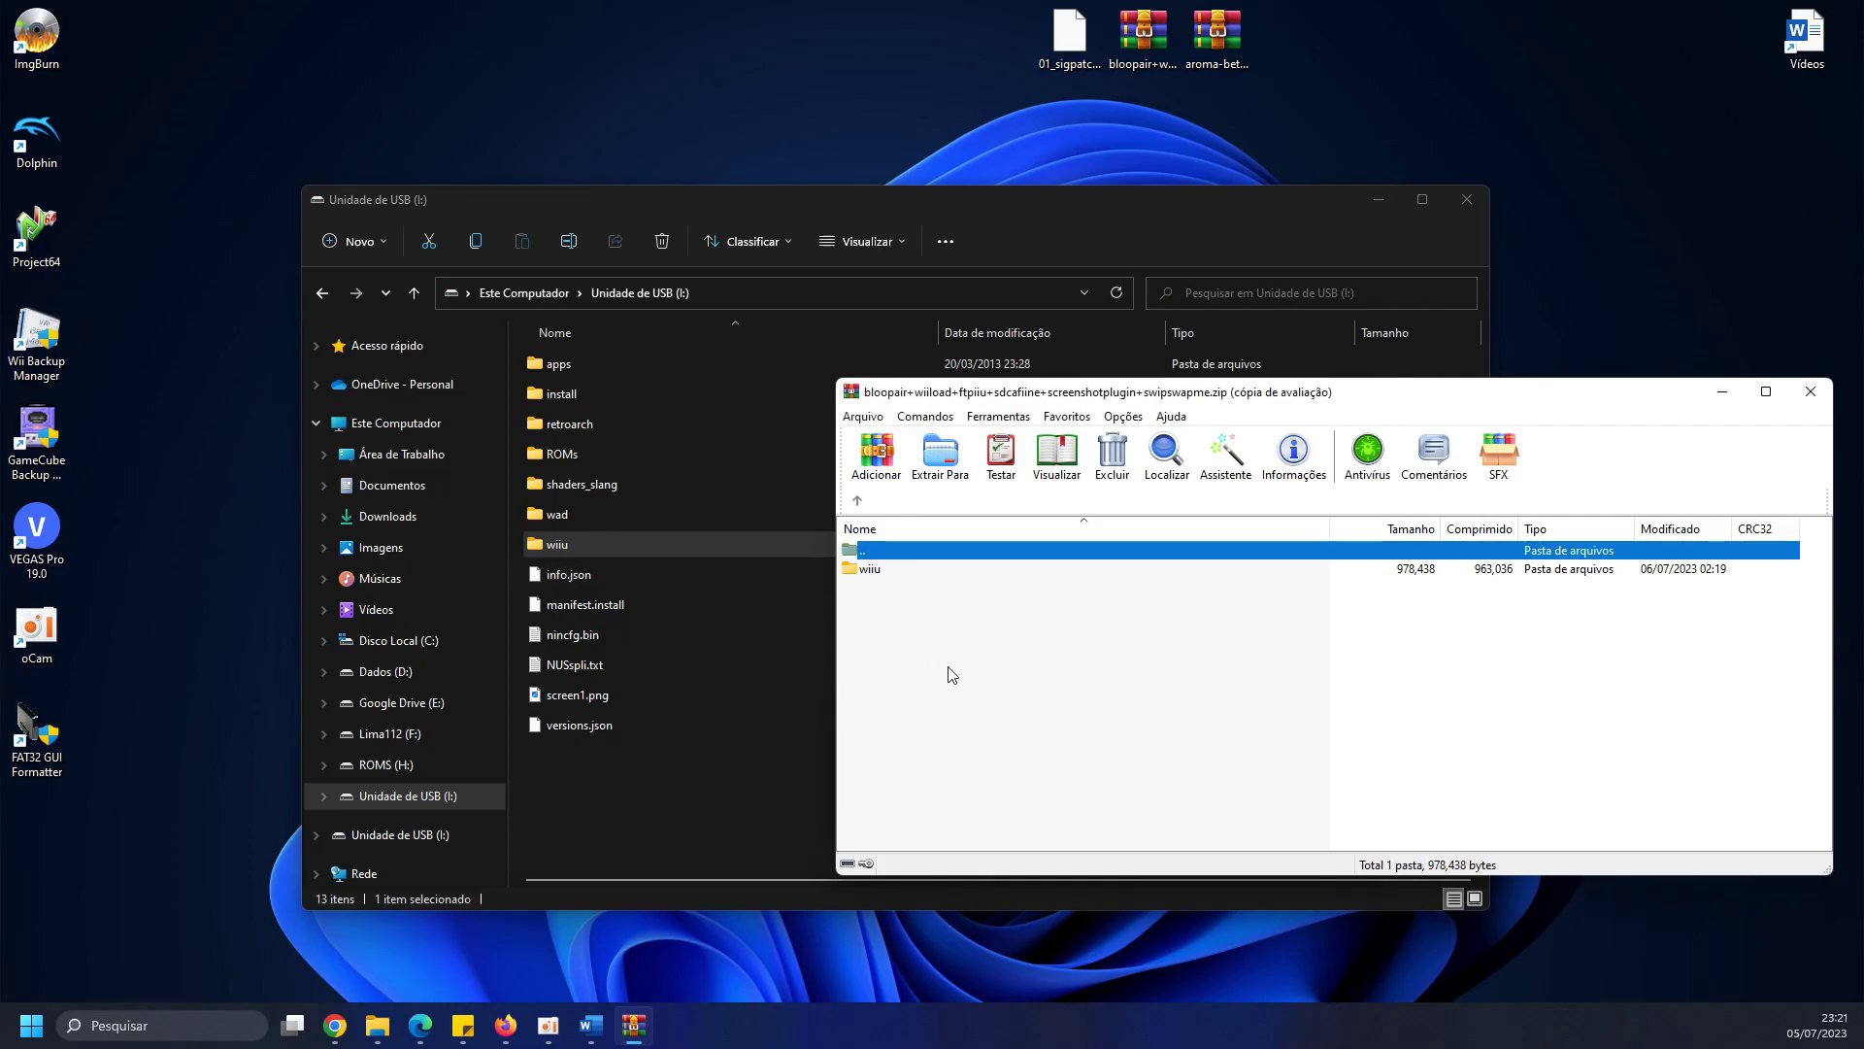
left_click(902, 577)
left_click(1029, 654)
left_click(895, 577)
left_click_drag(895, 577, 681, 795)
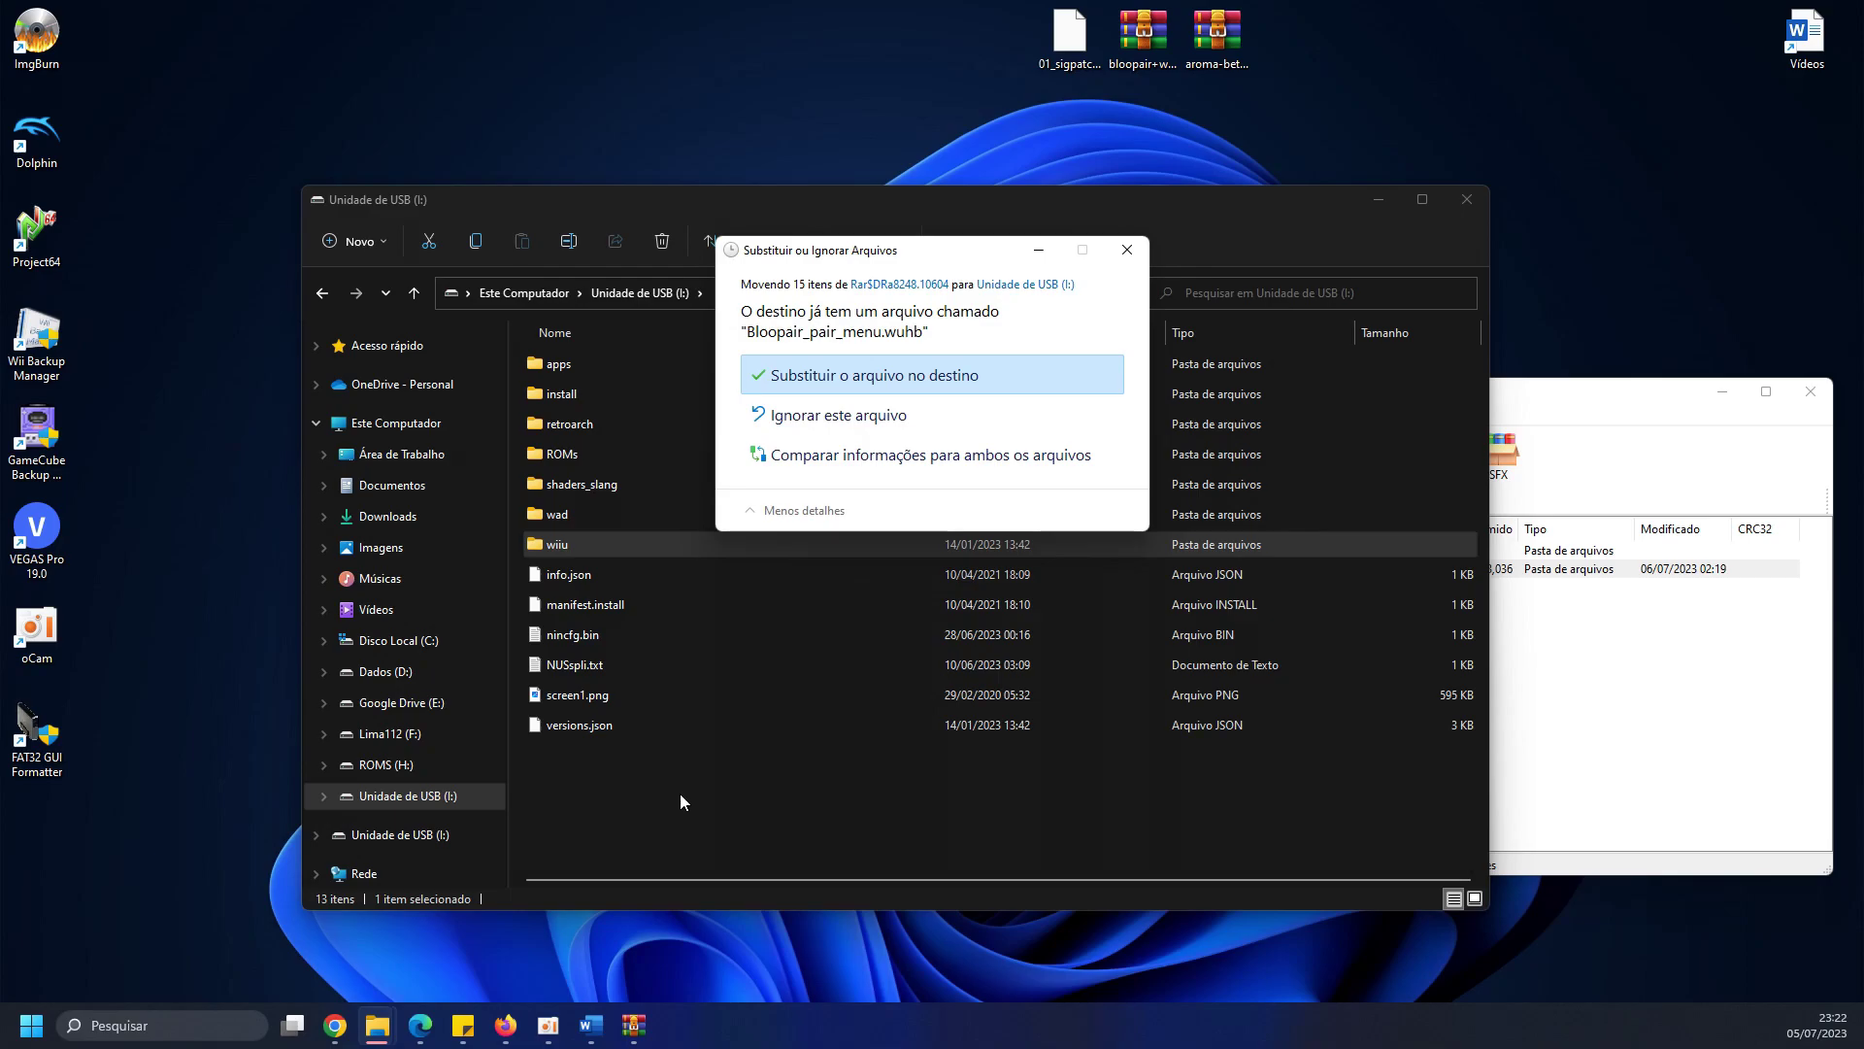
left_click(950, 376)
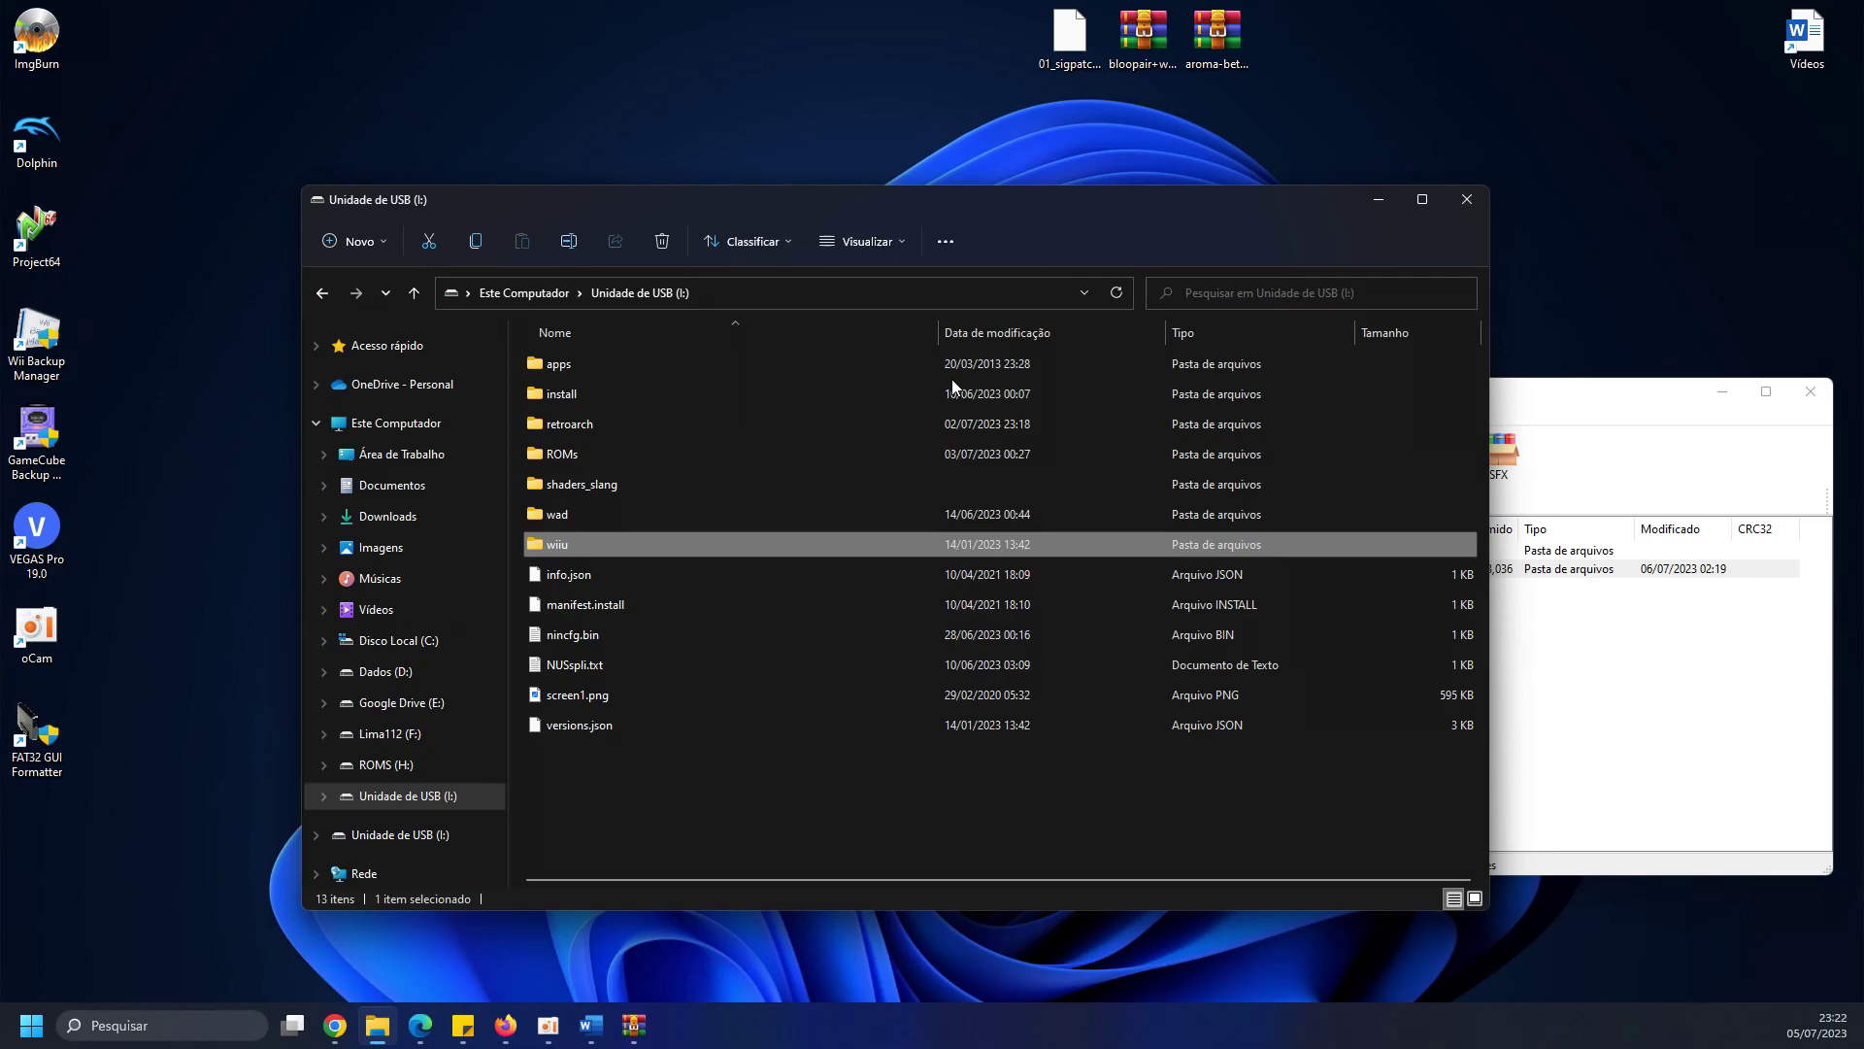
left_click(1602, 716)
left_click(1810, 391)
Open the wiiu/environments/aroma/modules/setup folder on the USB drive.
left_click(1098, 131)
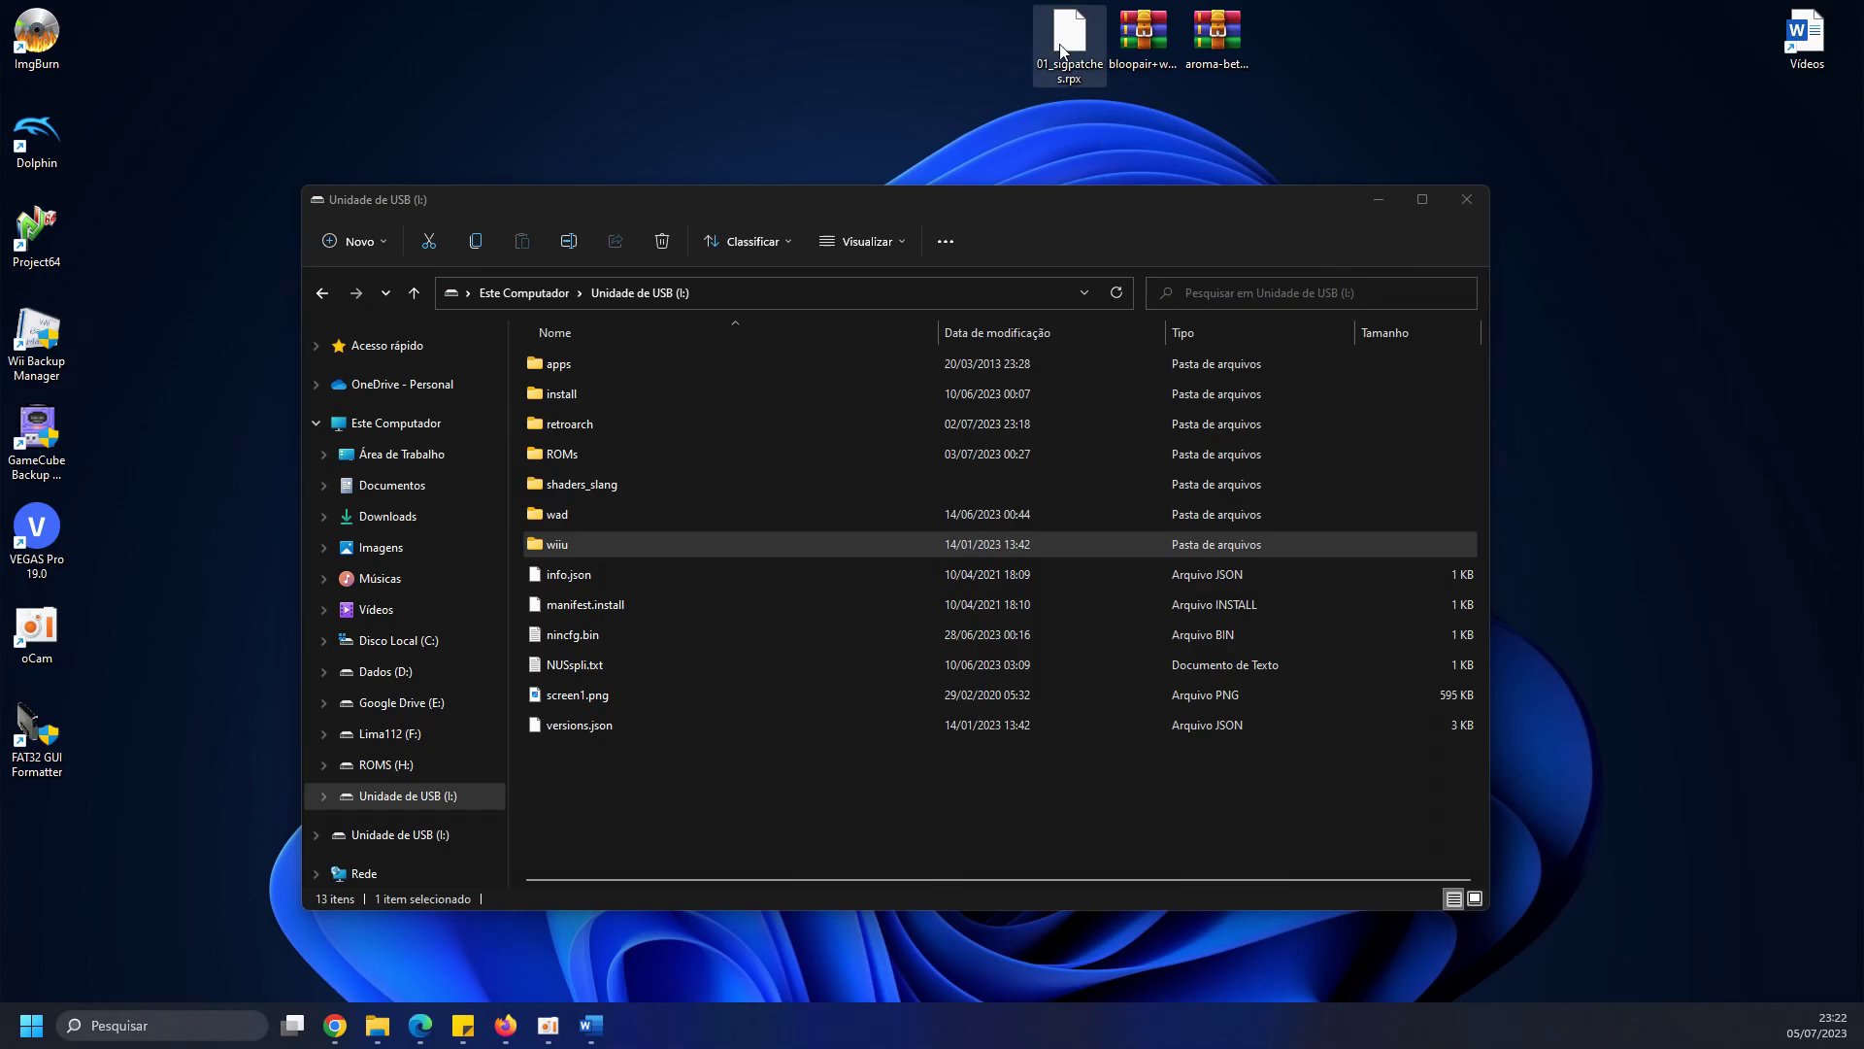
left_click(1064, 86)
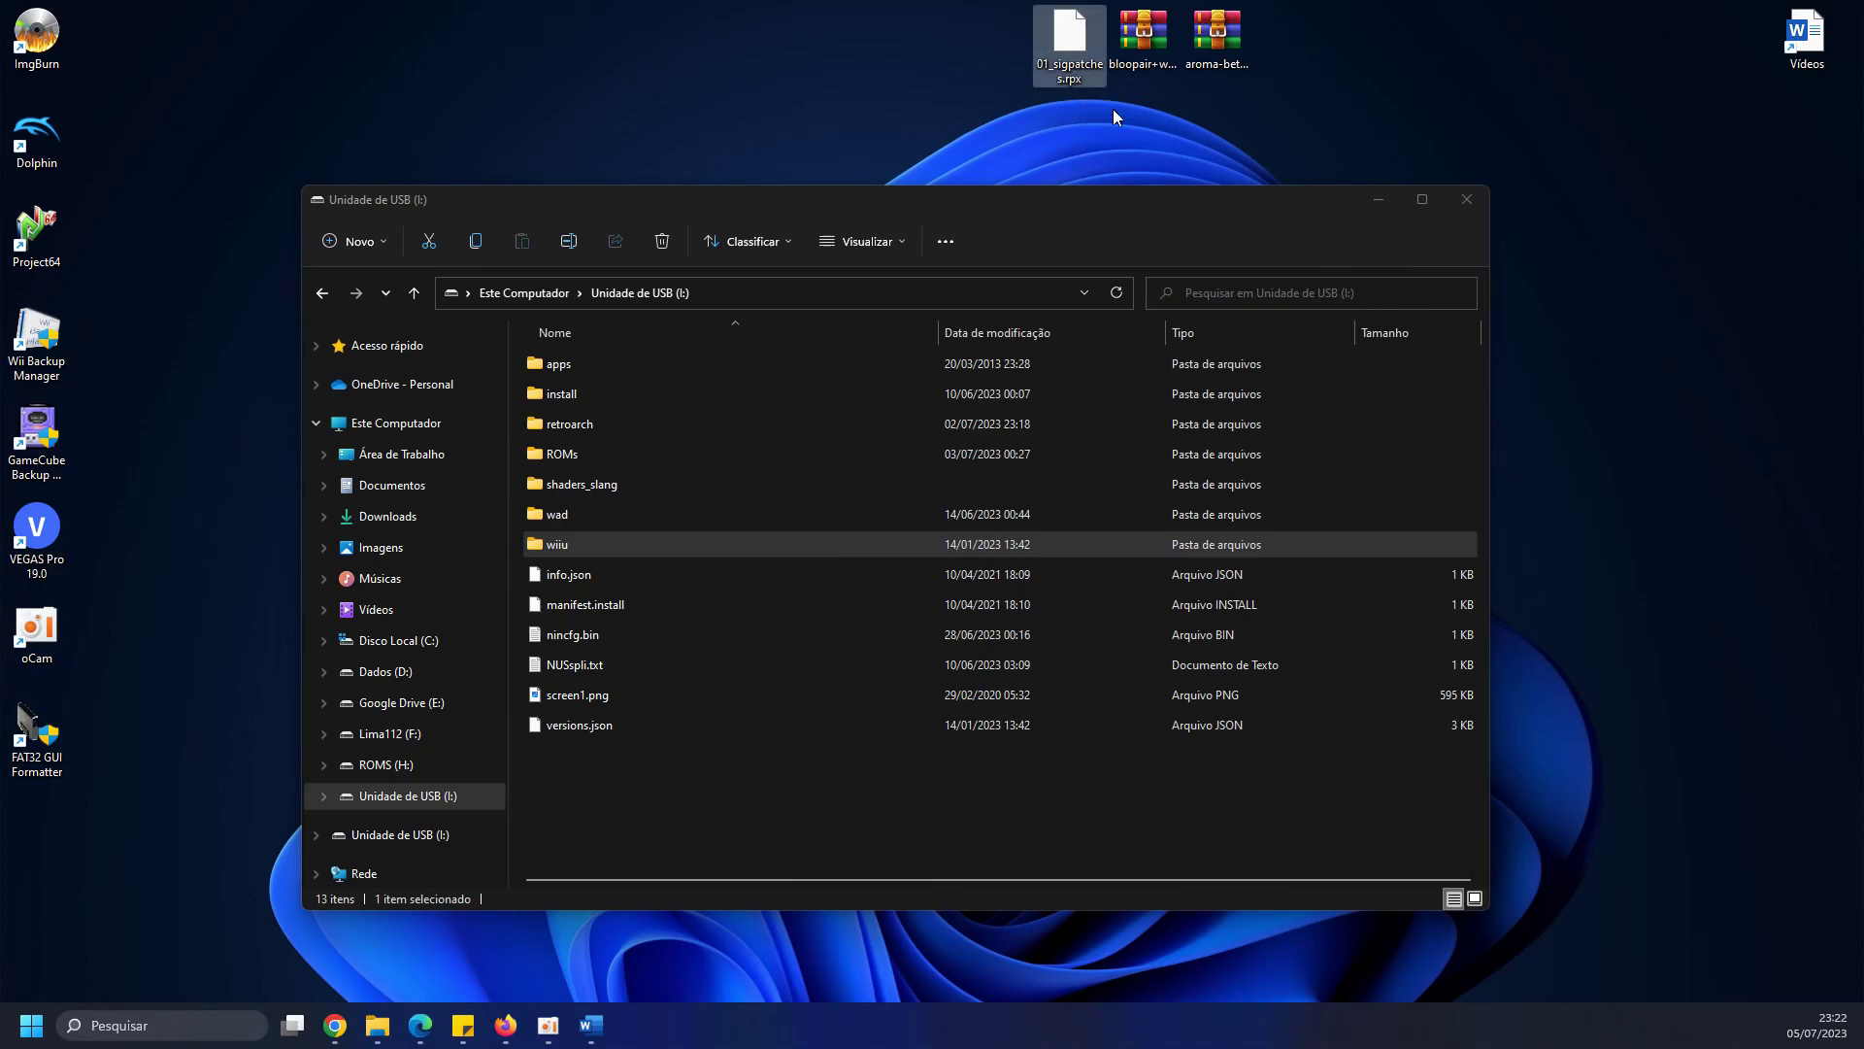
left_click(1113, 109)
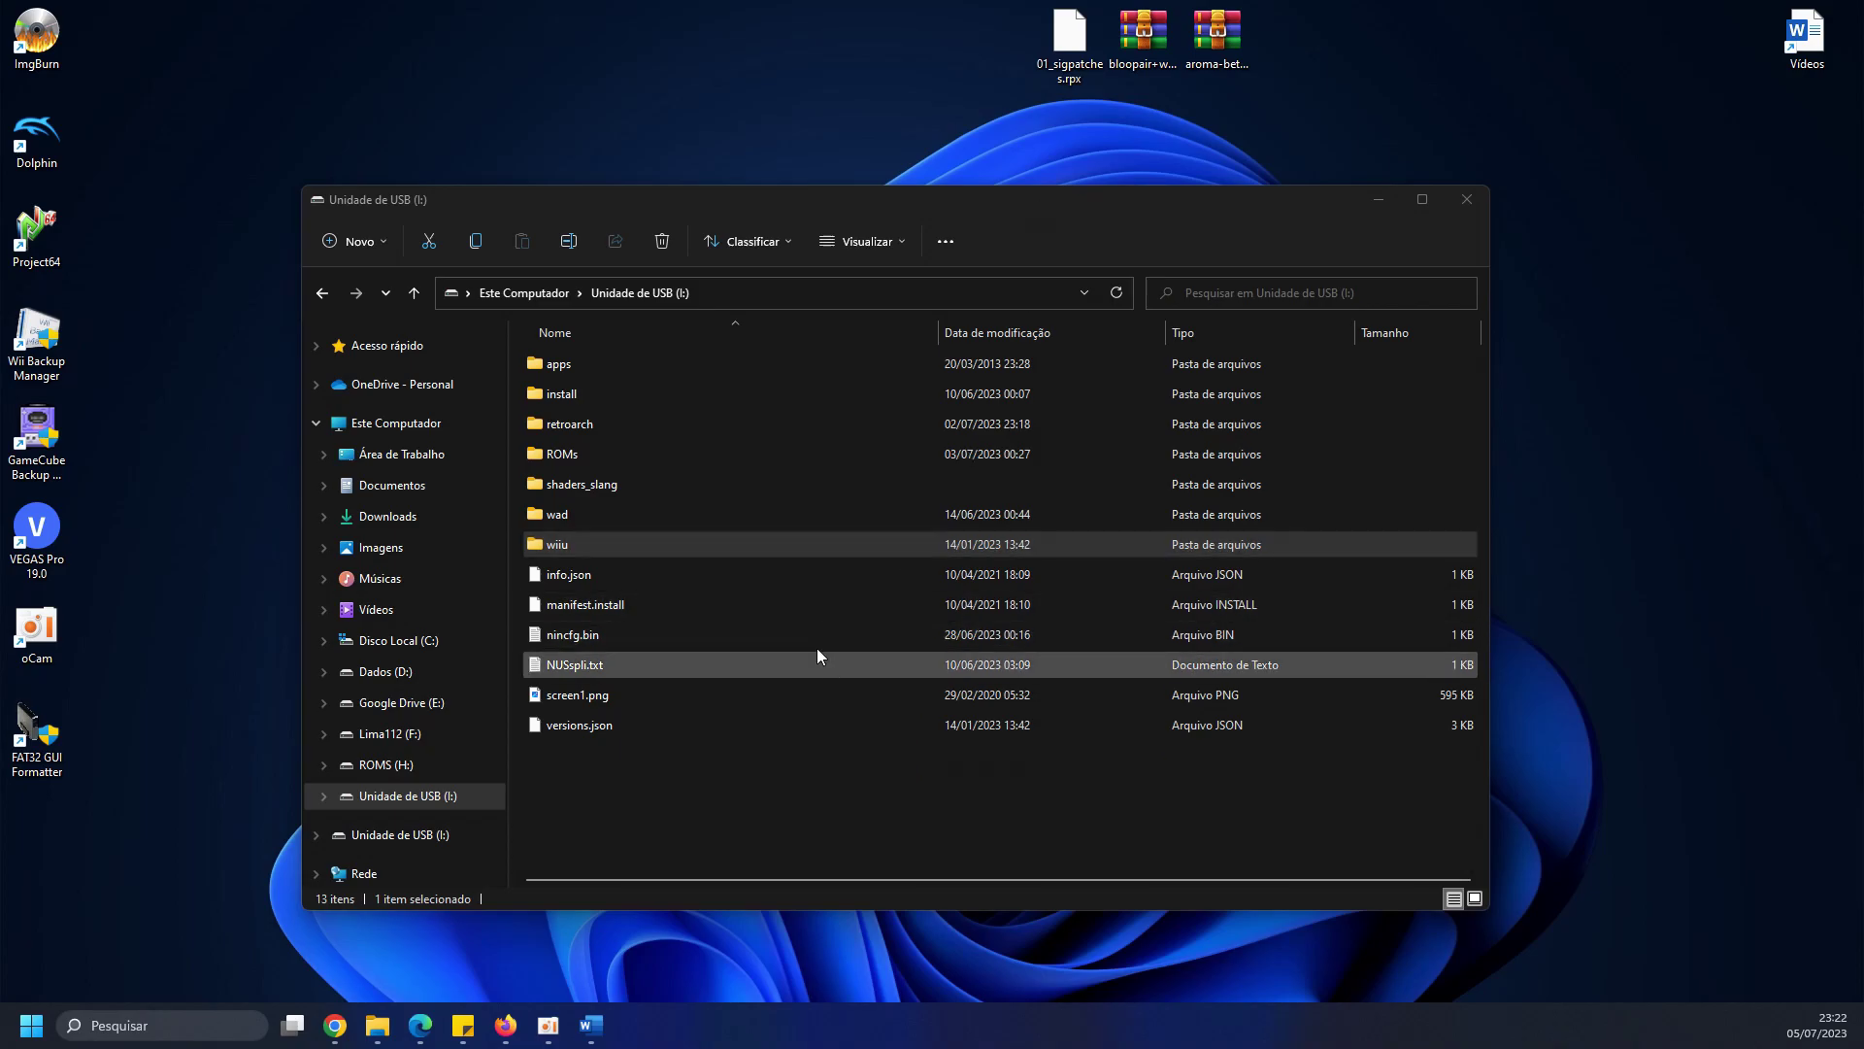
left_click(713, 794)
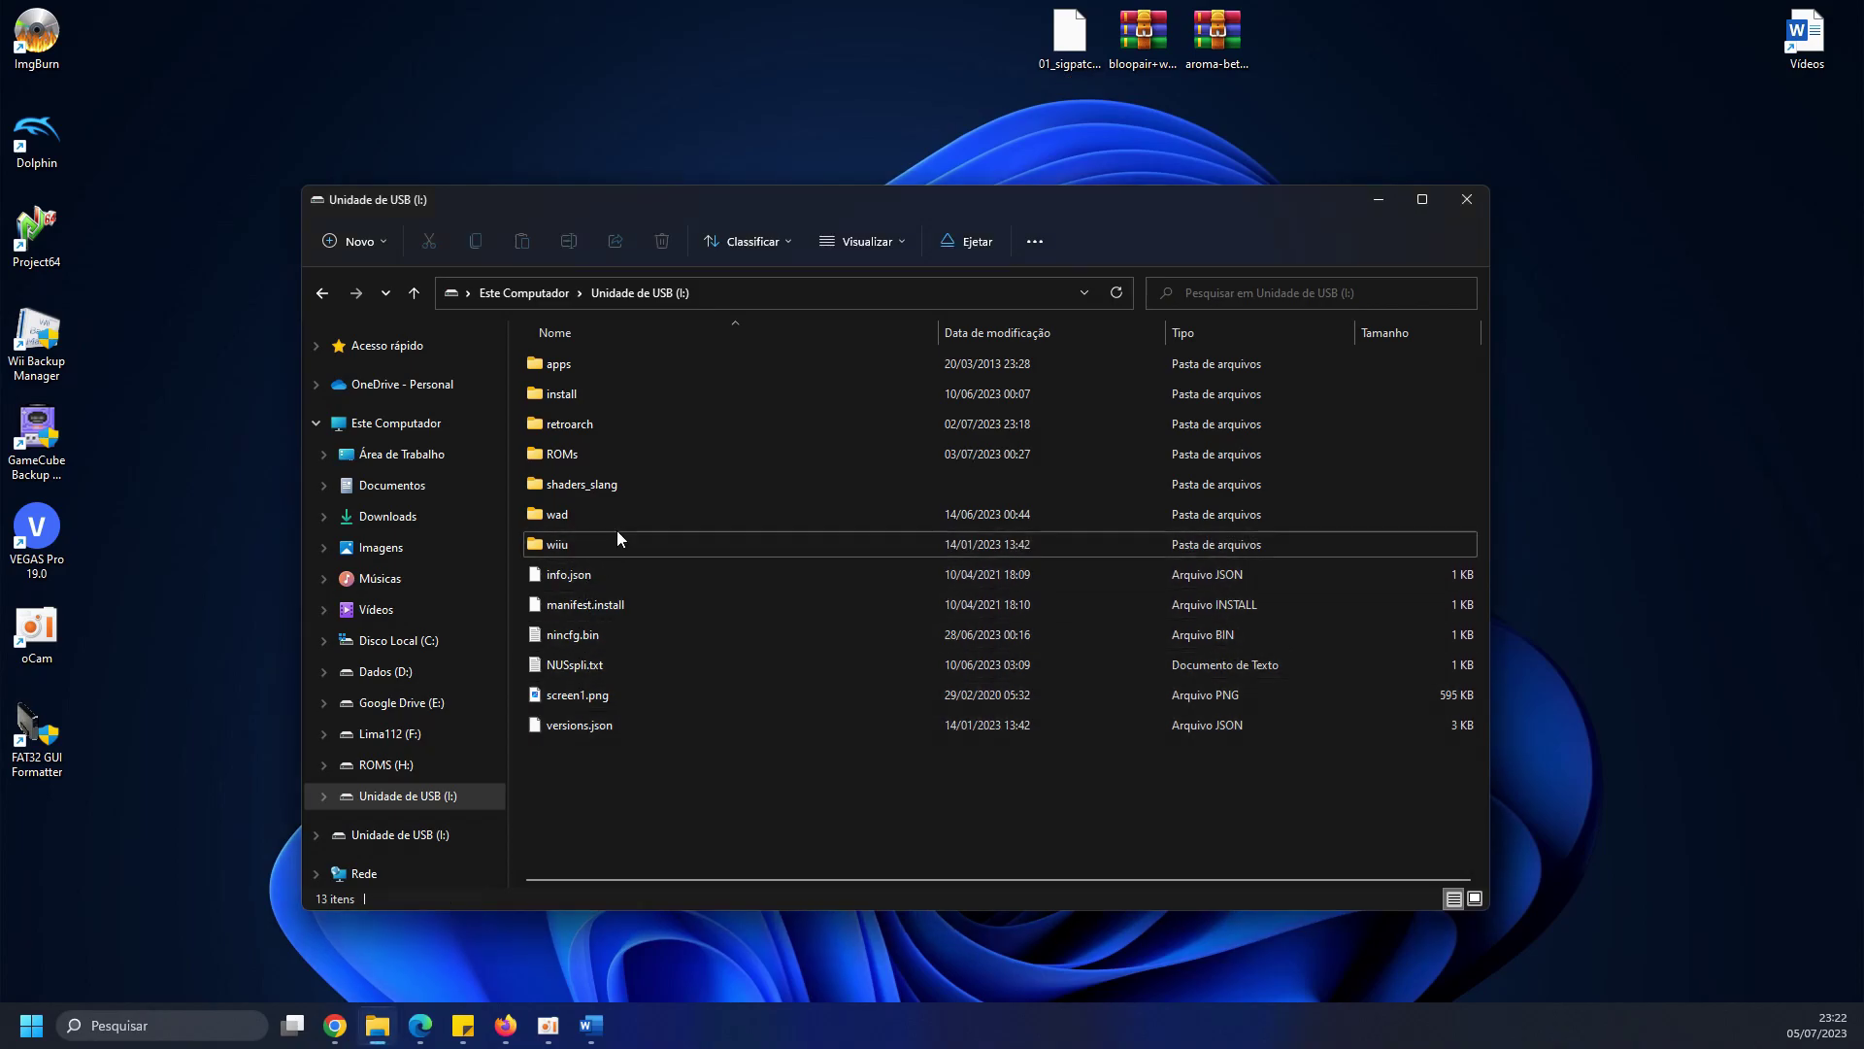
double_click(588, 550)
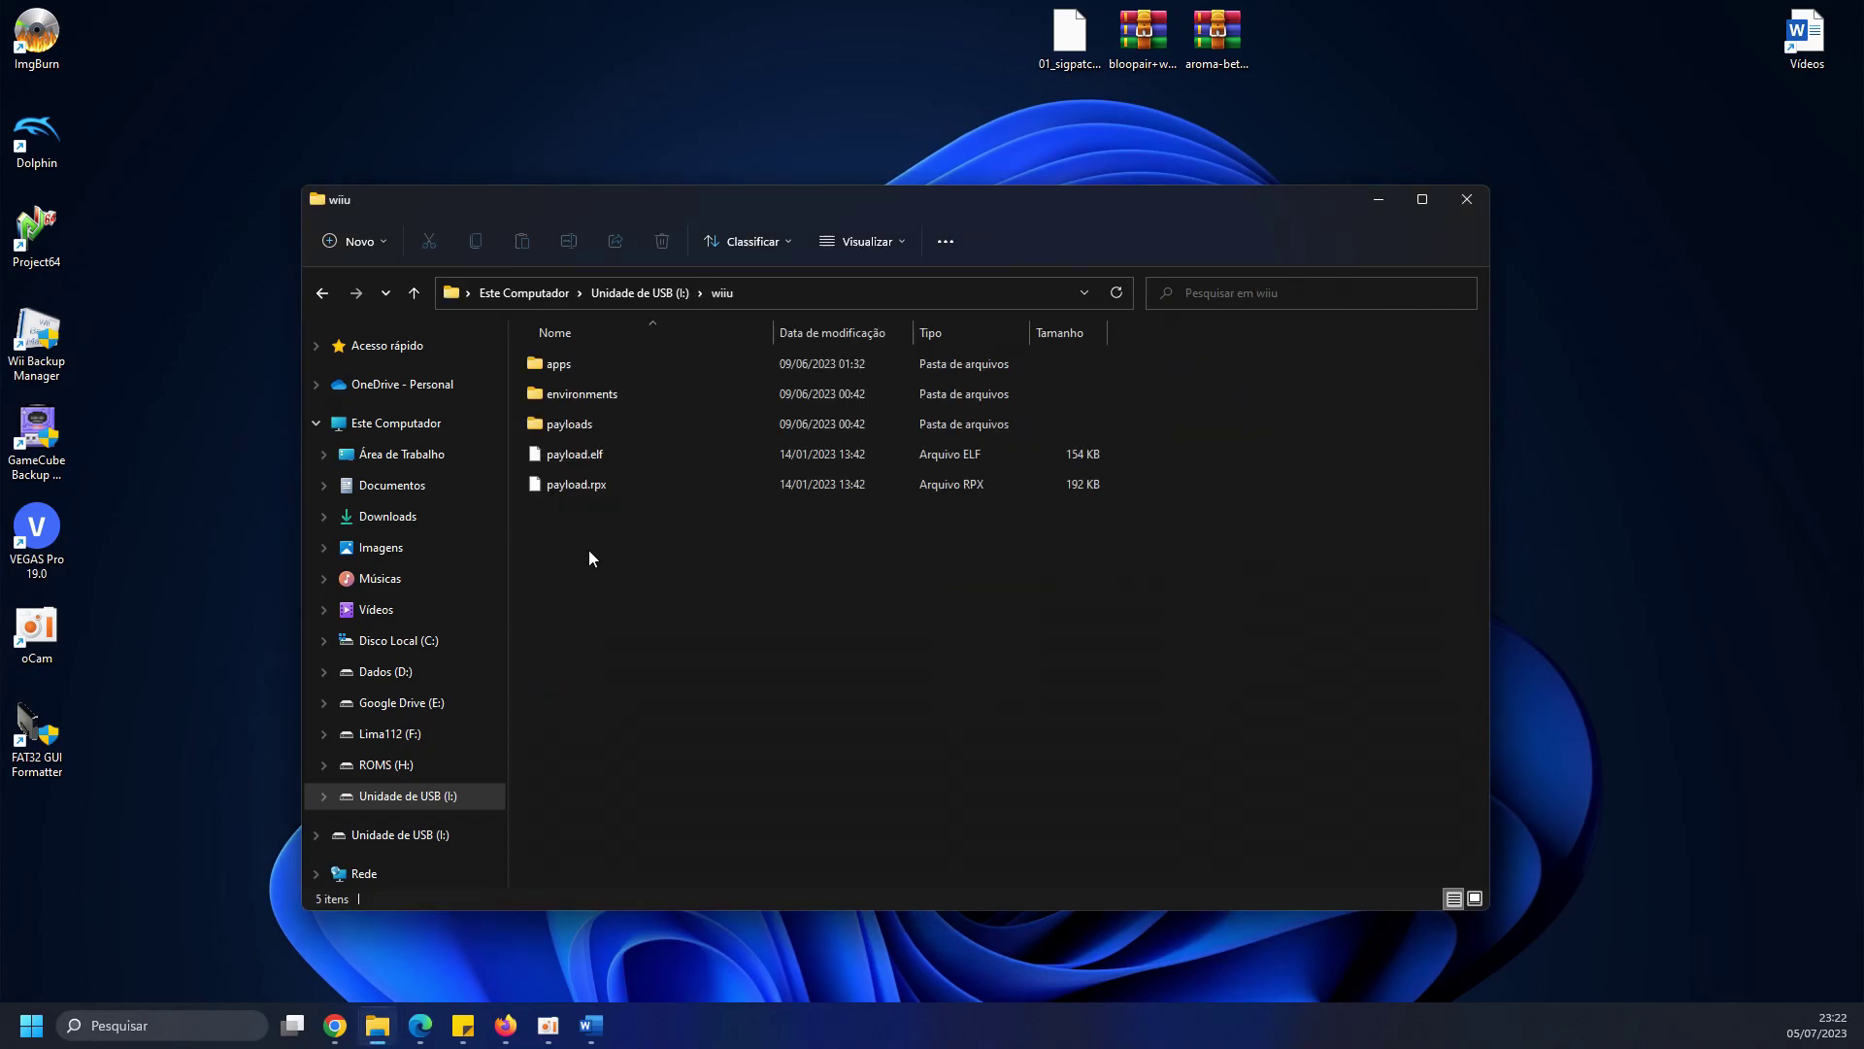
double_click(639, 393)
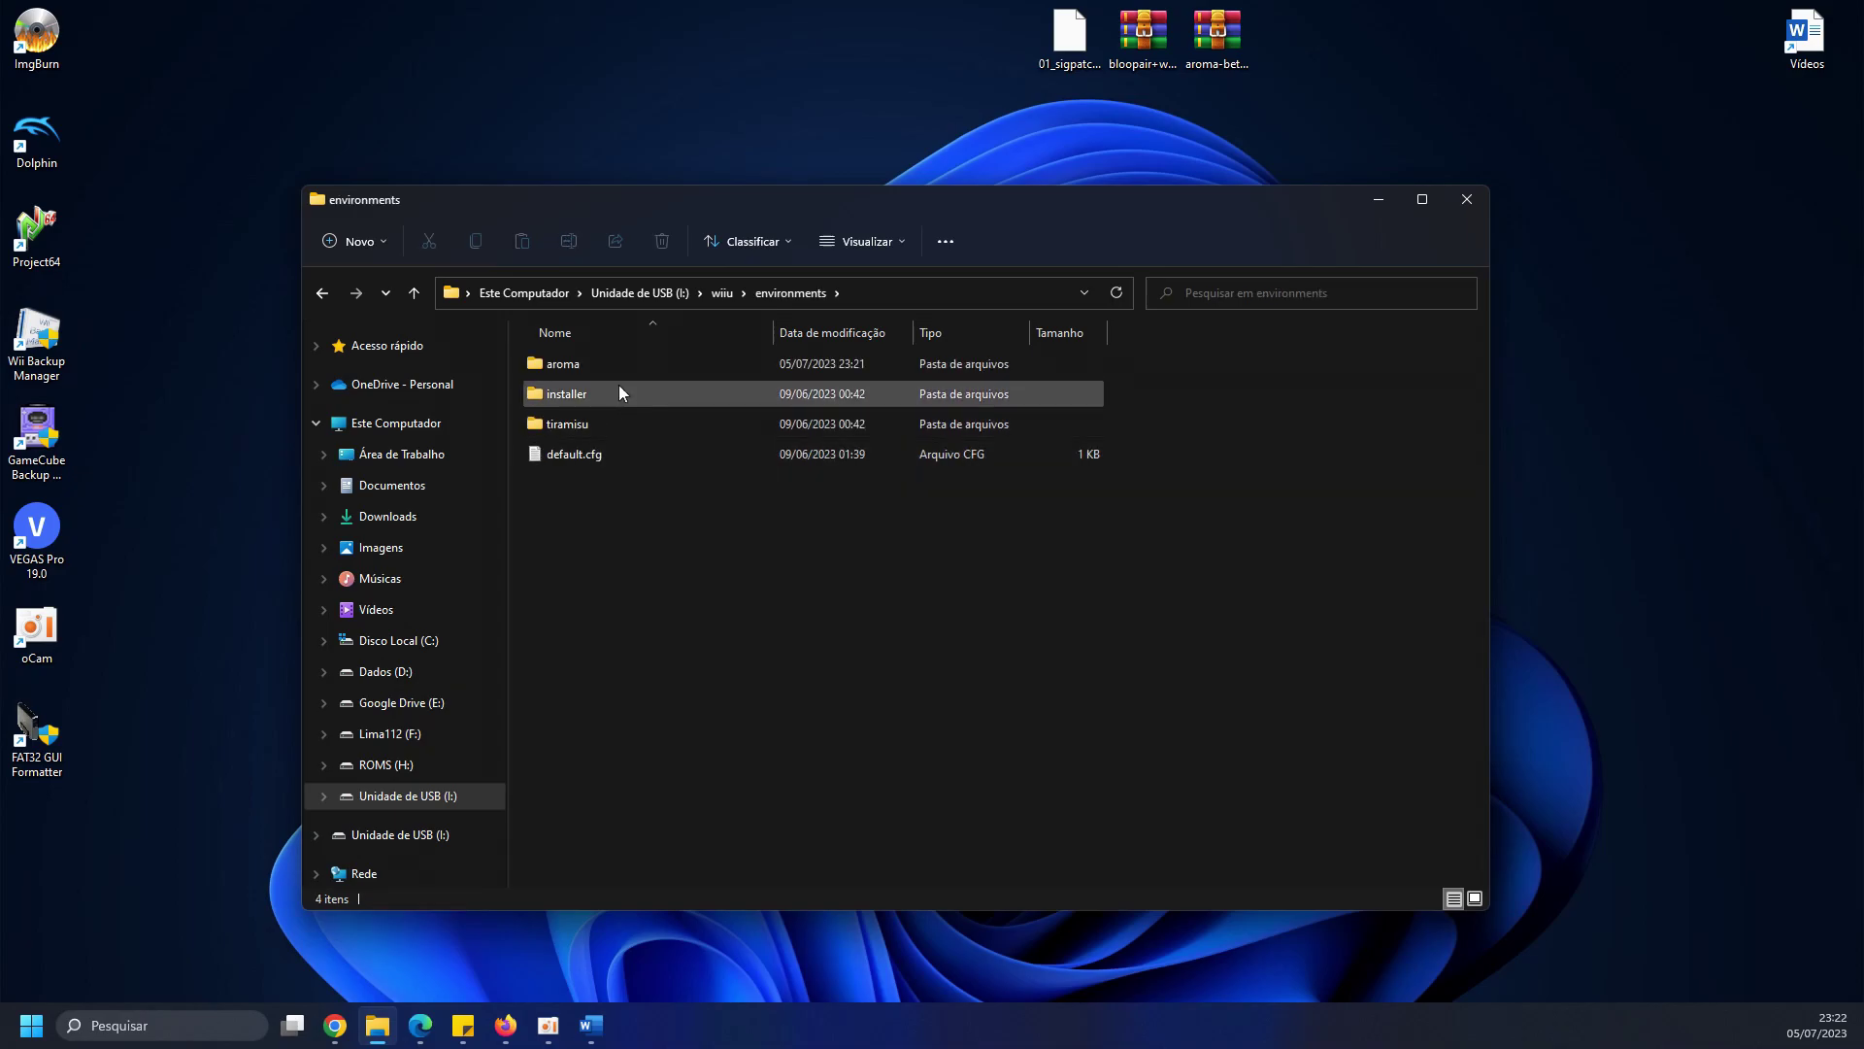
left_click(637, 365)
double_click(637, 365)
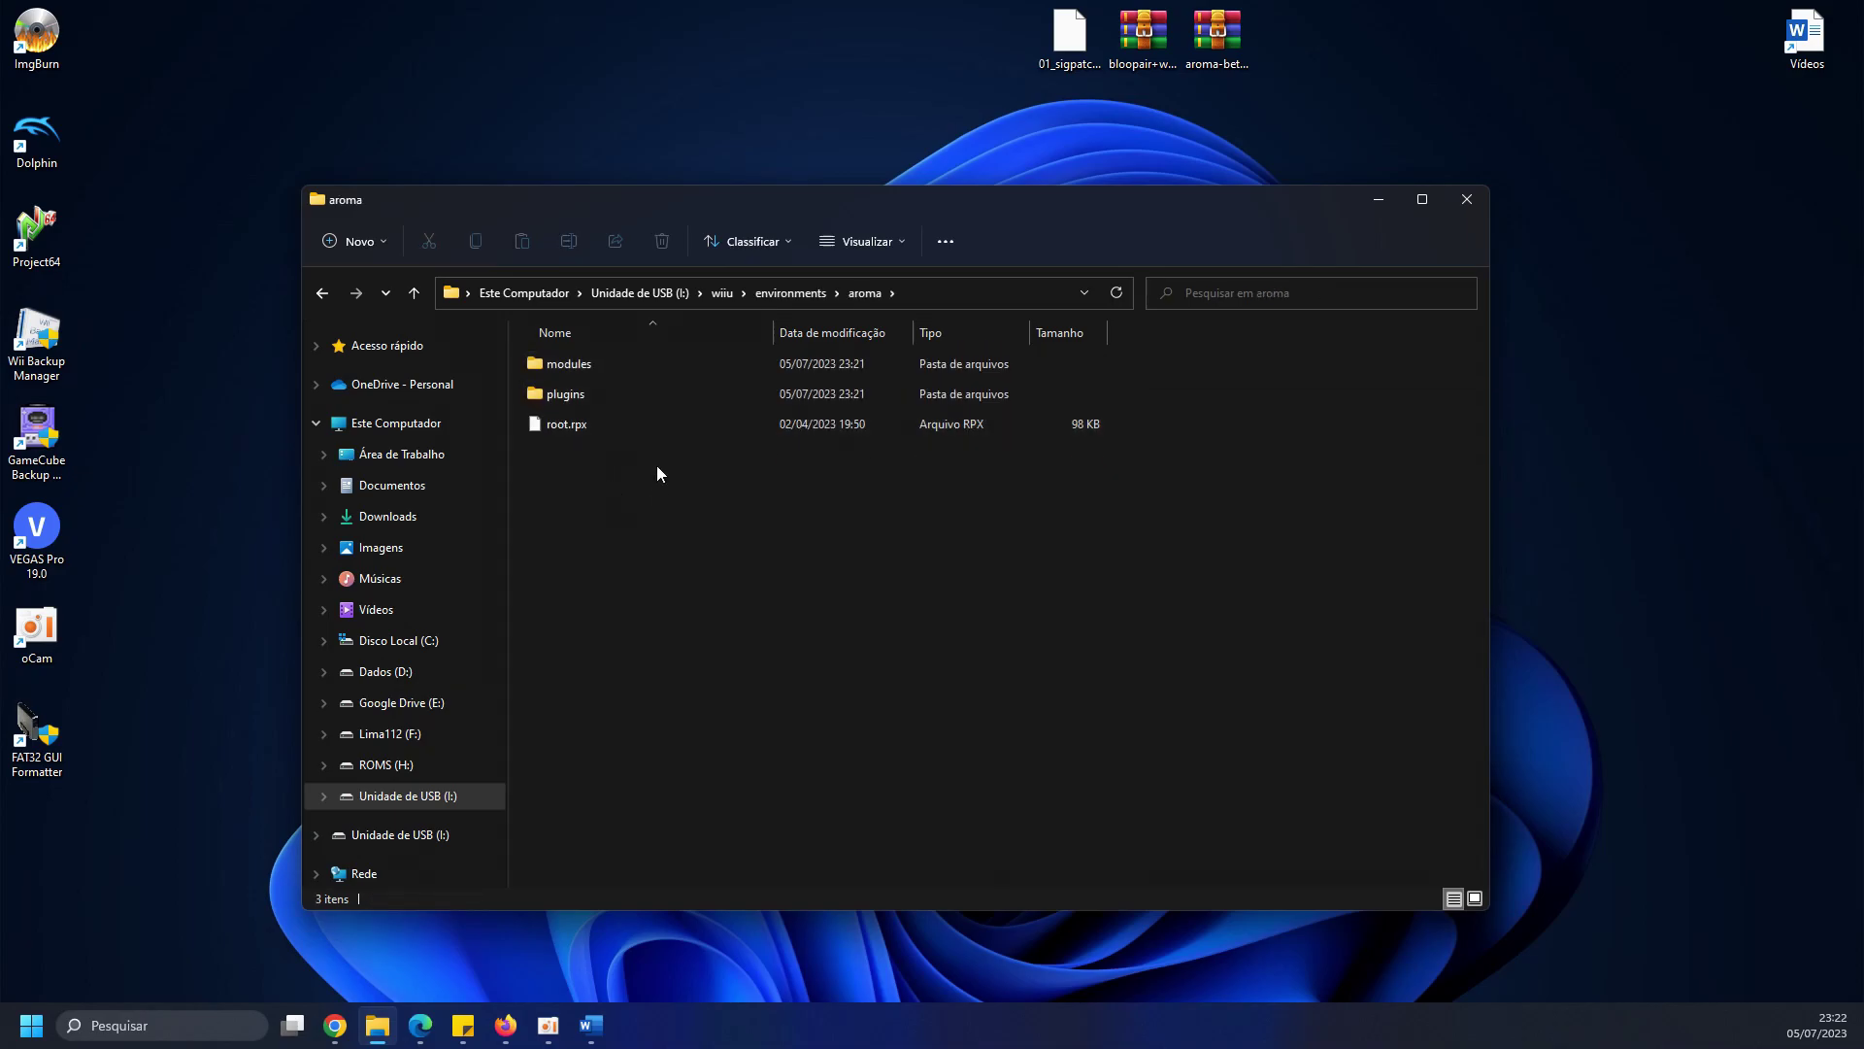
double_click(626, 363)
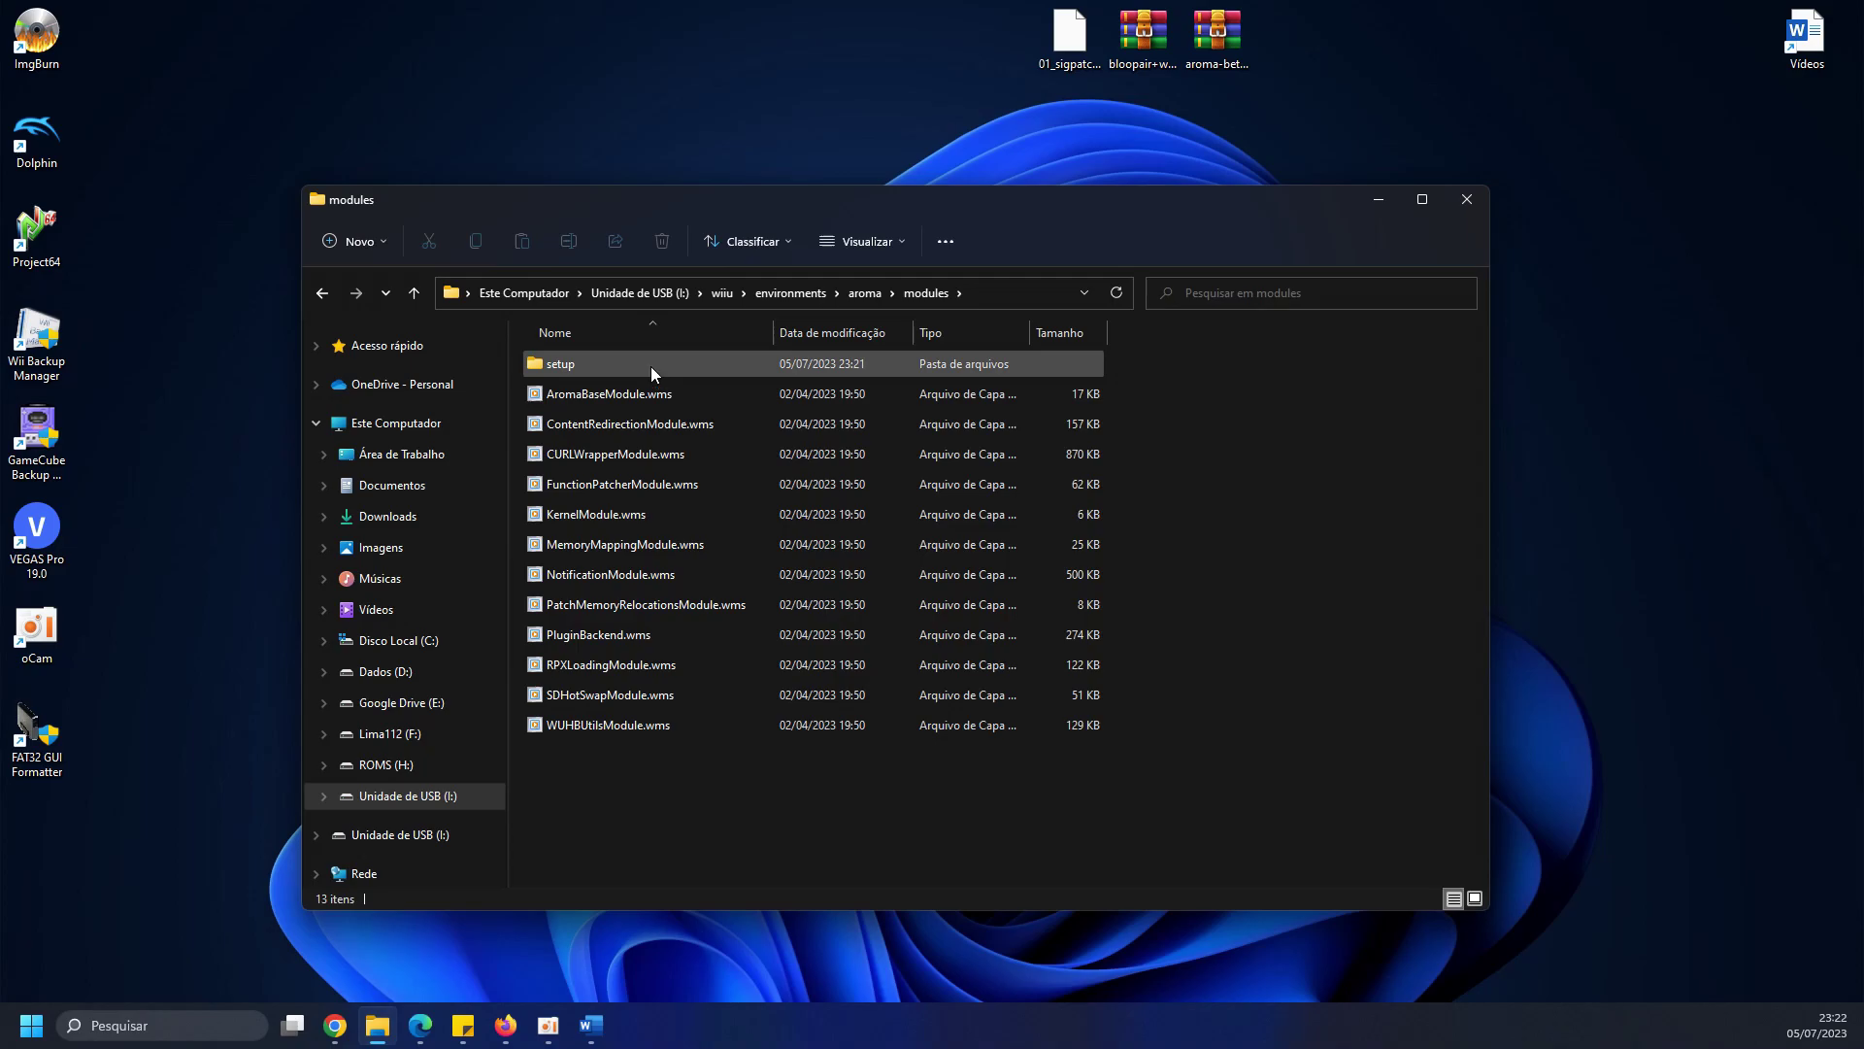
double_click(650, 365)
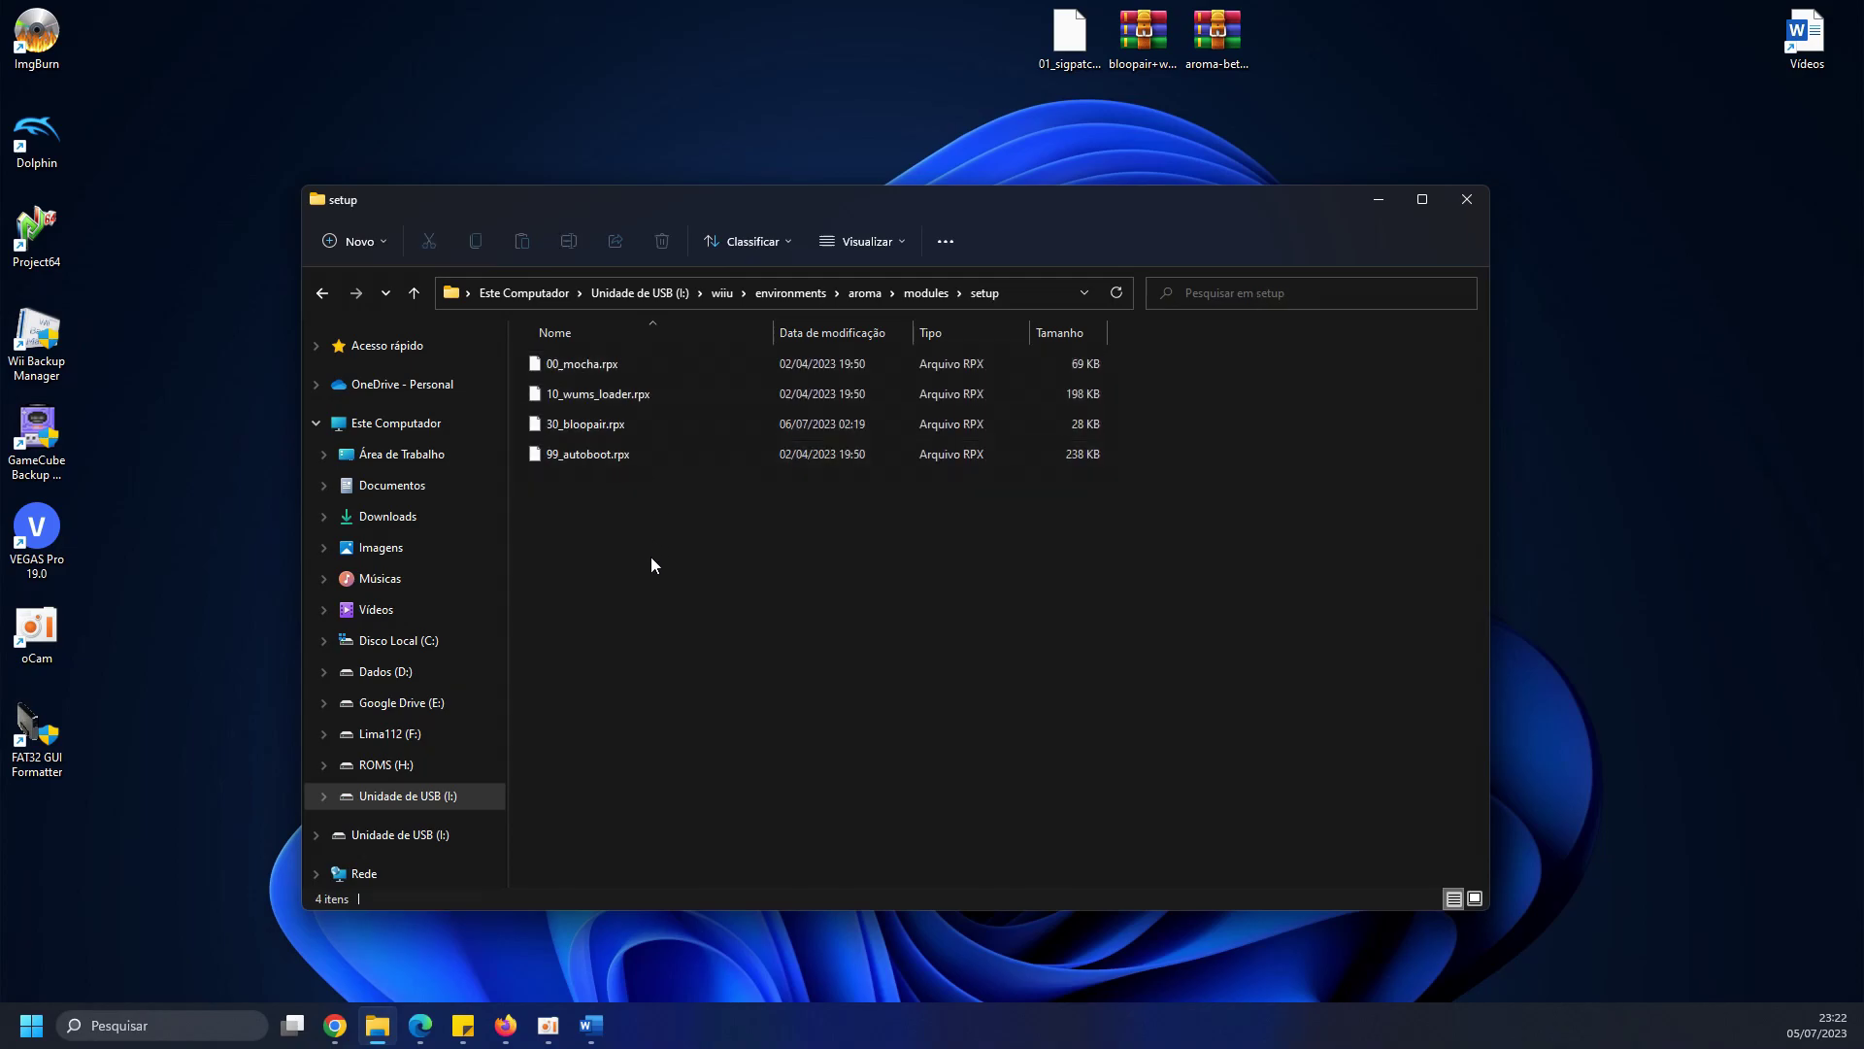
Copy 01_sigpatches.rpx from the desktop into the setup folder and close the folder window.
left_click_drag(633, 596, 840, 613)
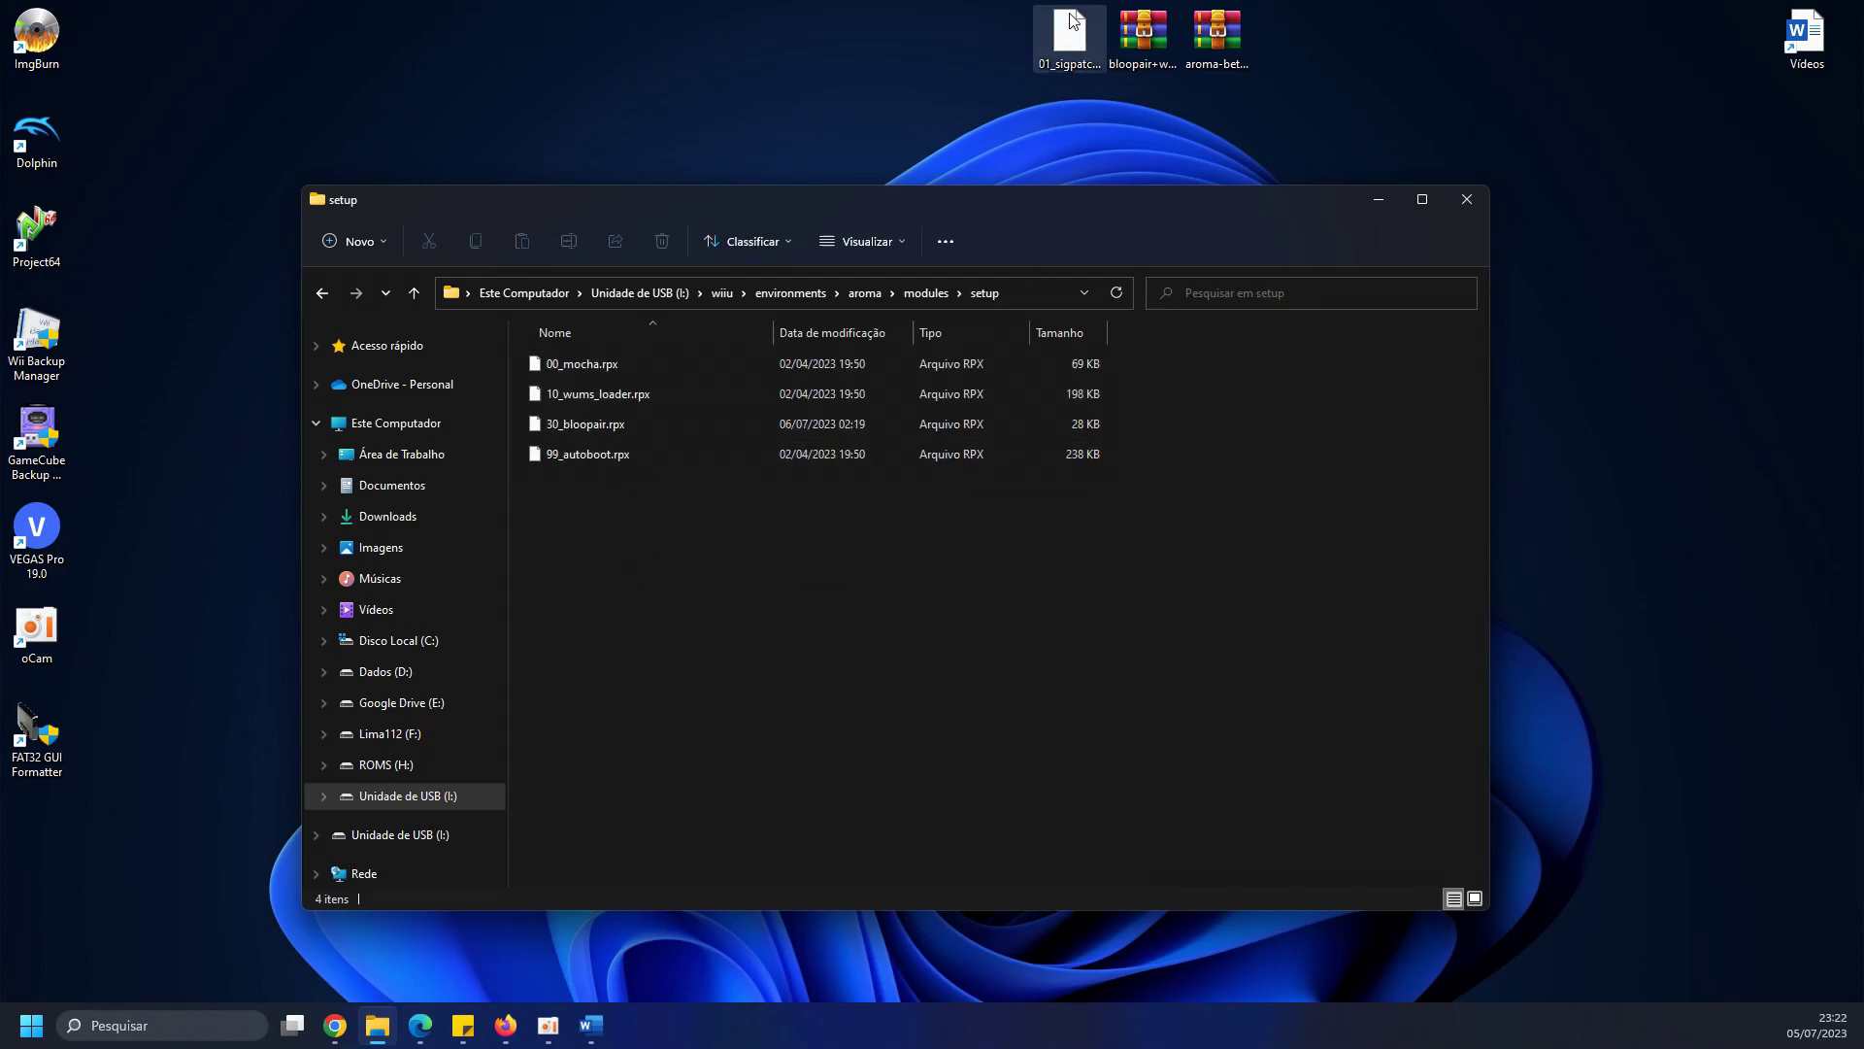
left_click(1069, 39)
left_click_drag(1080, 43, 976, 723)
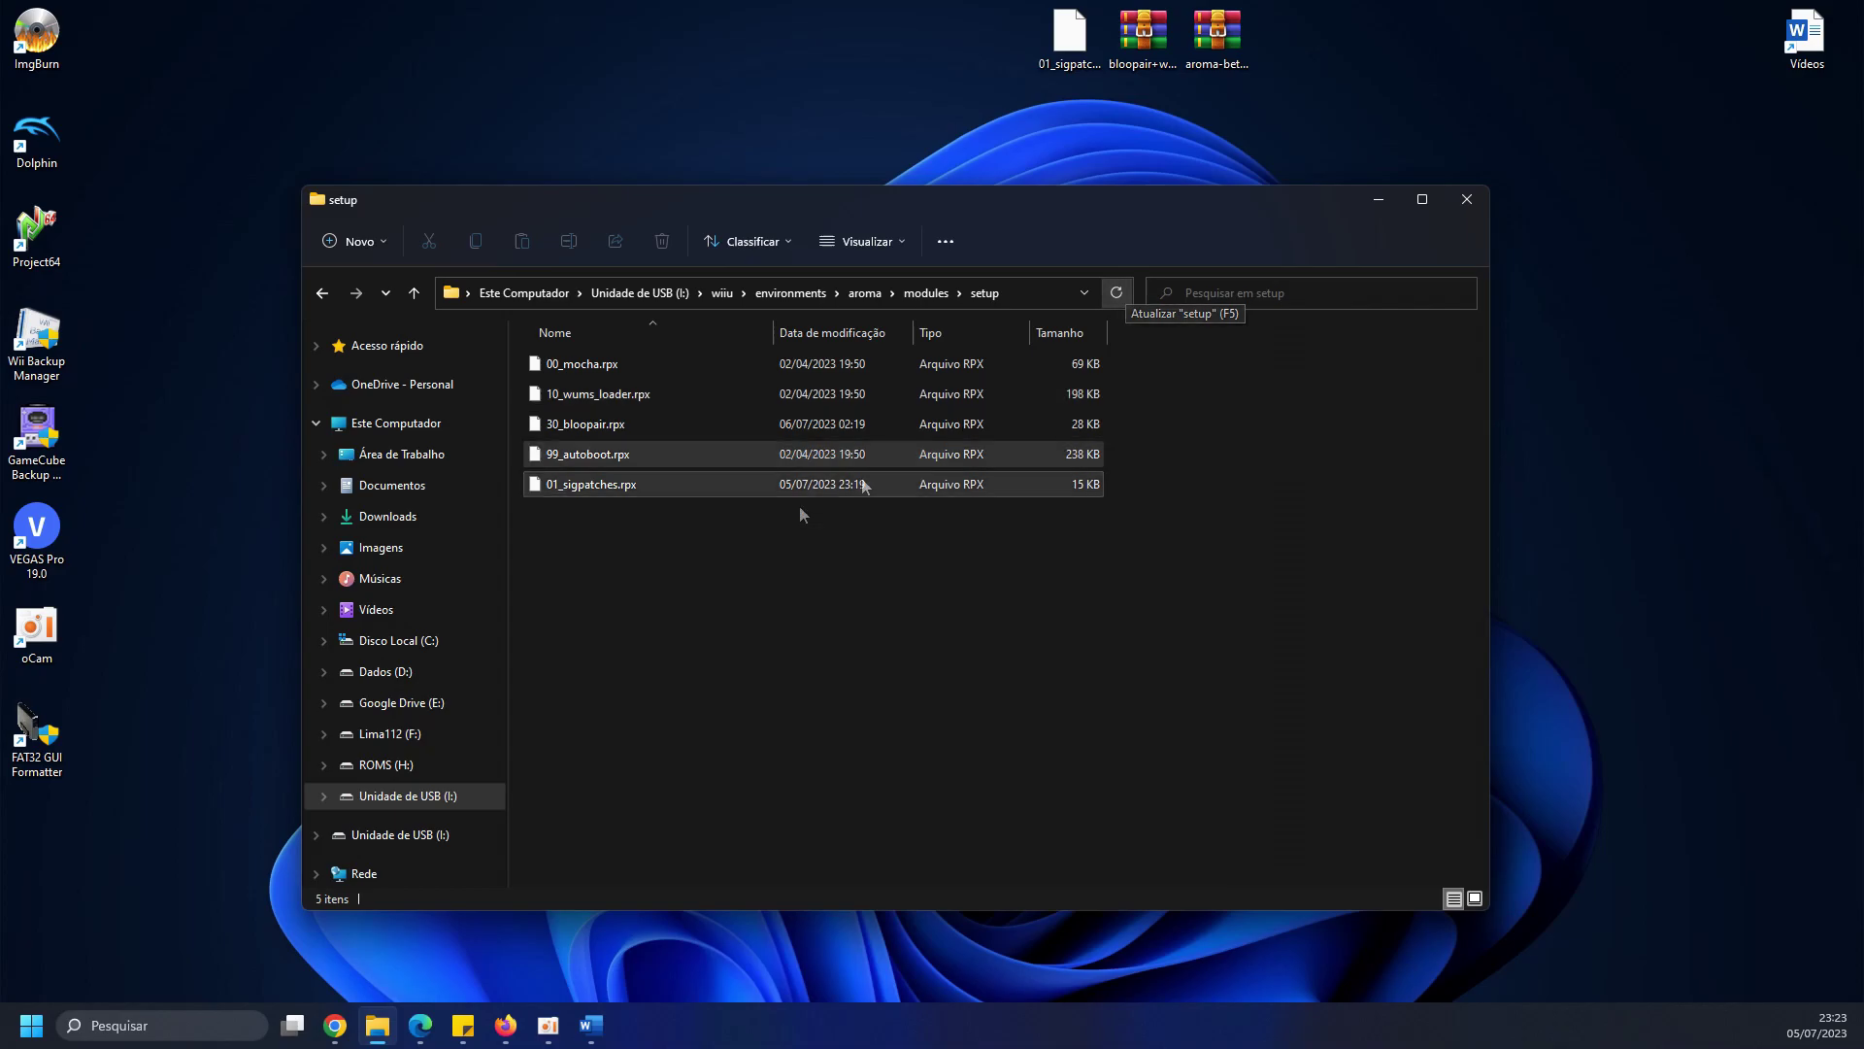
left_click_drag(618, 763, 799, 285)
left_click(807, 631)
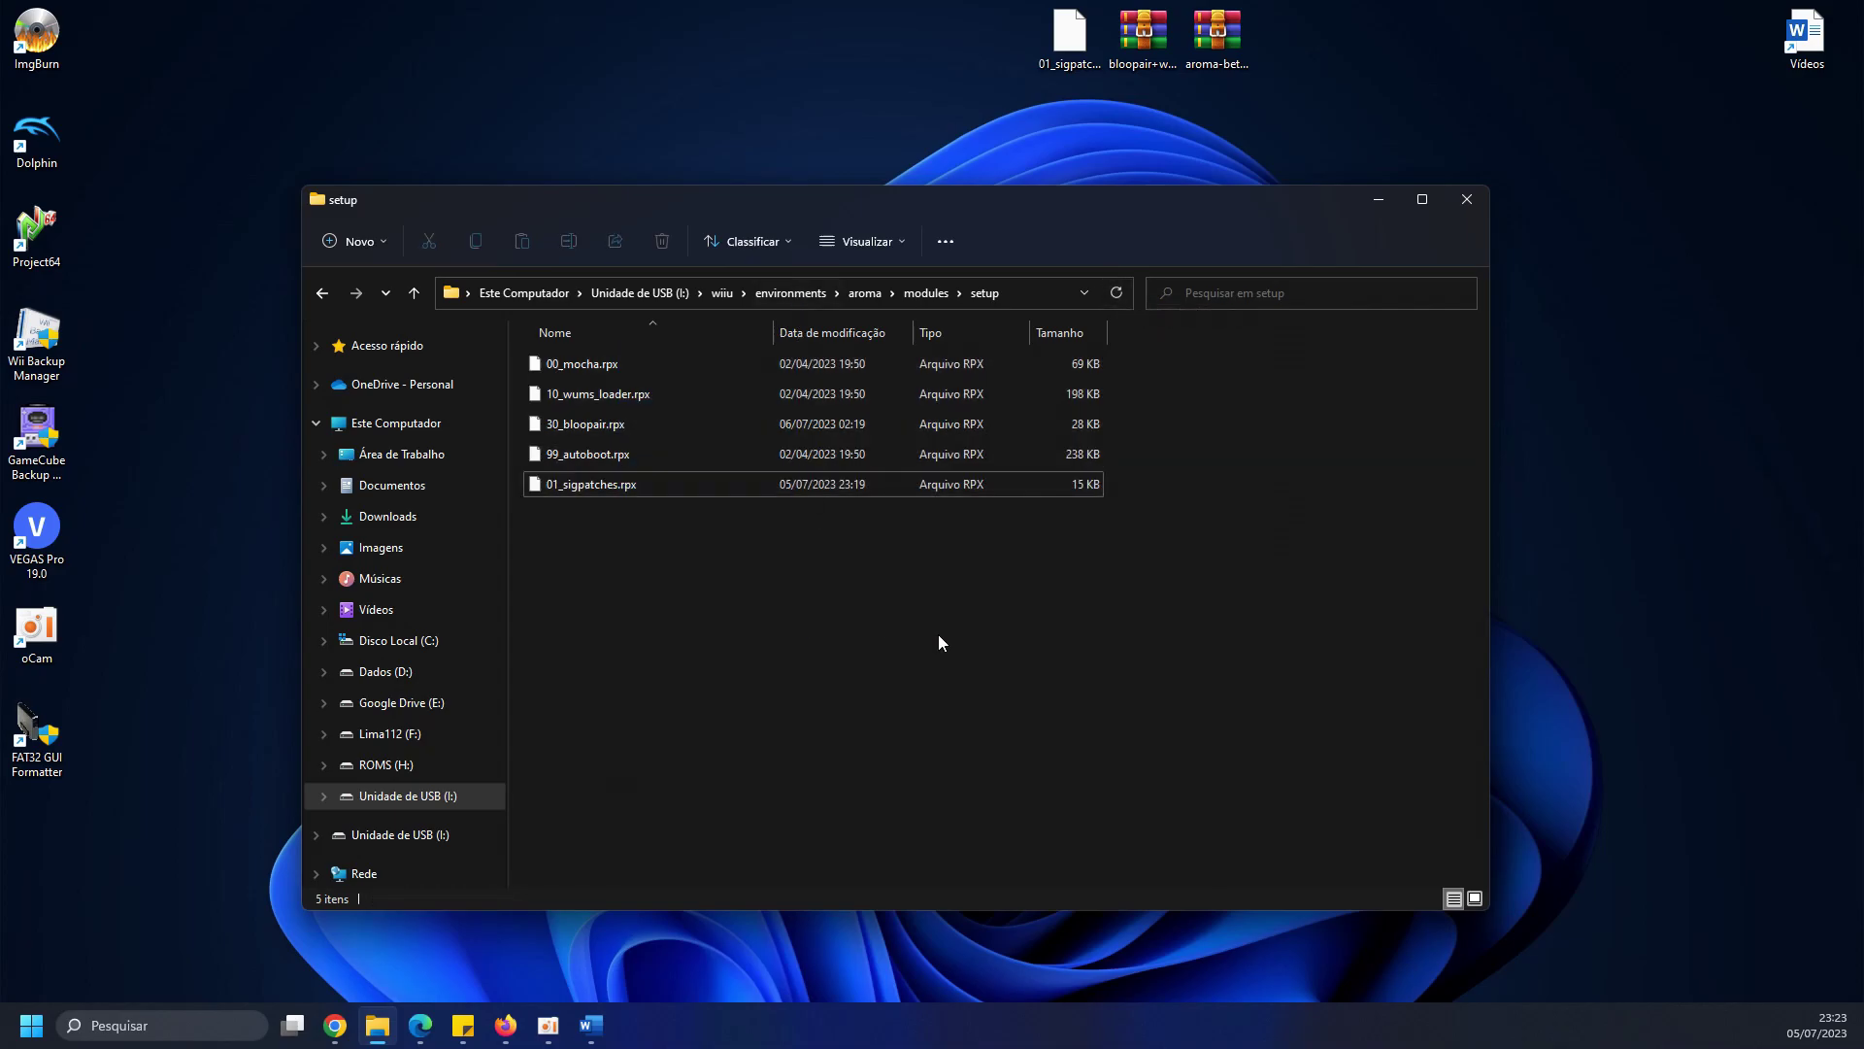
left_click(647, 486)
left_click(772, 591)
left_click(1458, 201)
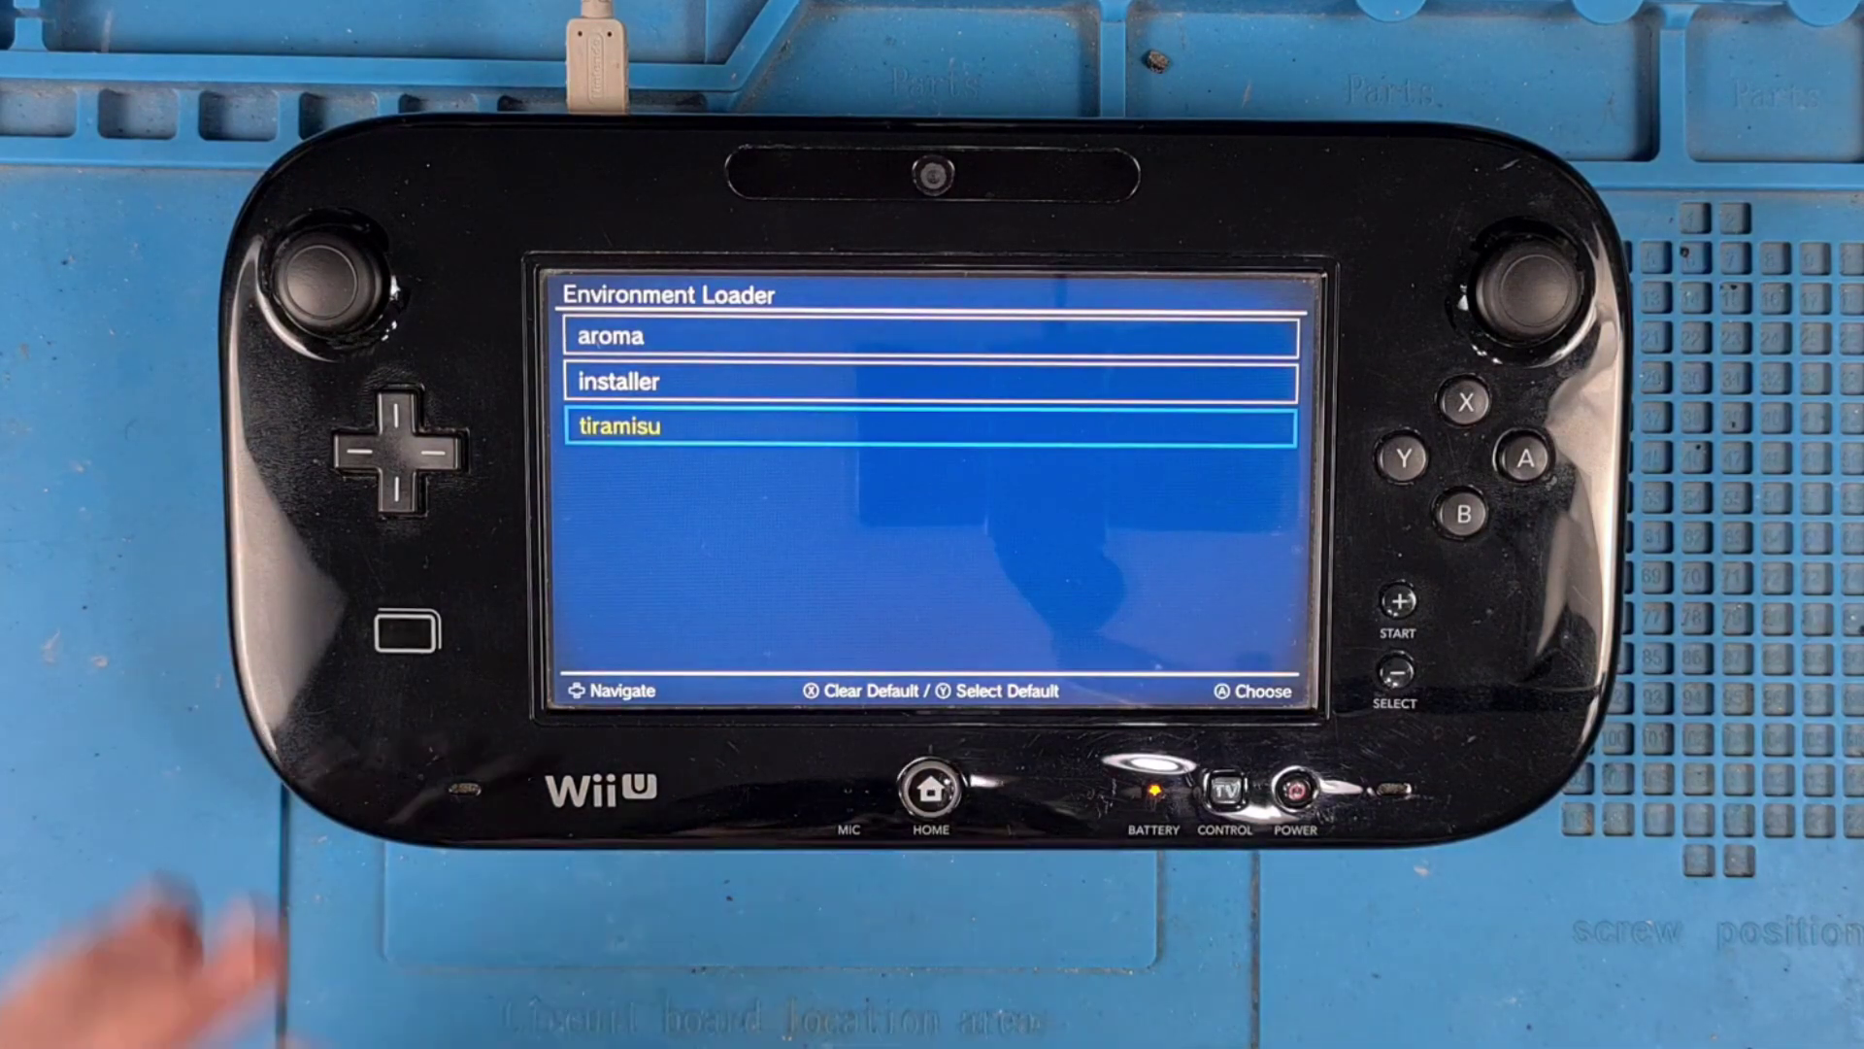
key("Up")
key("Up")
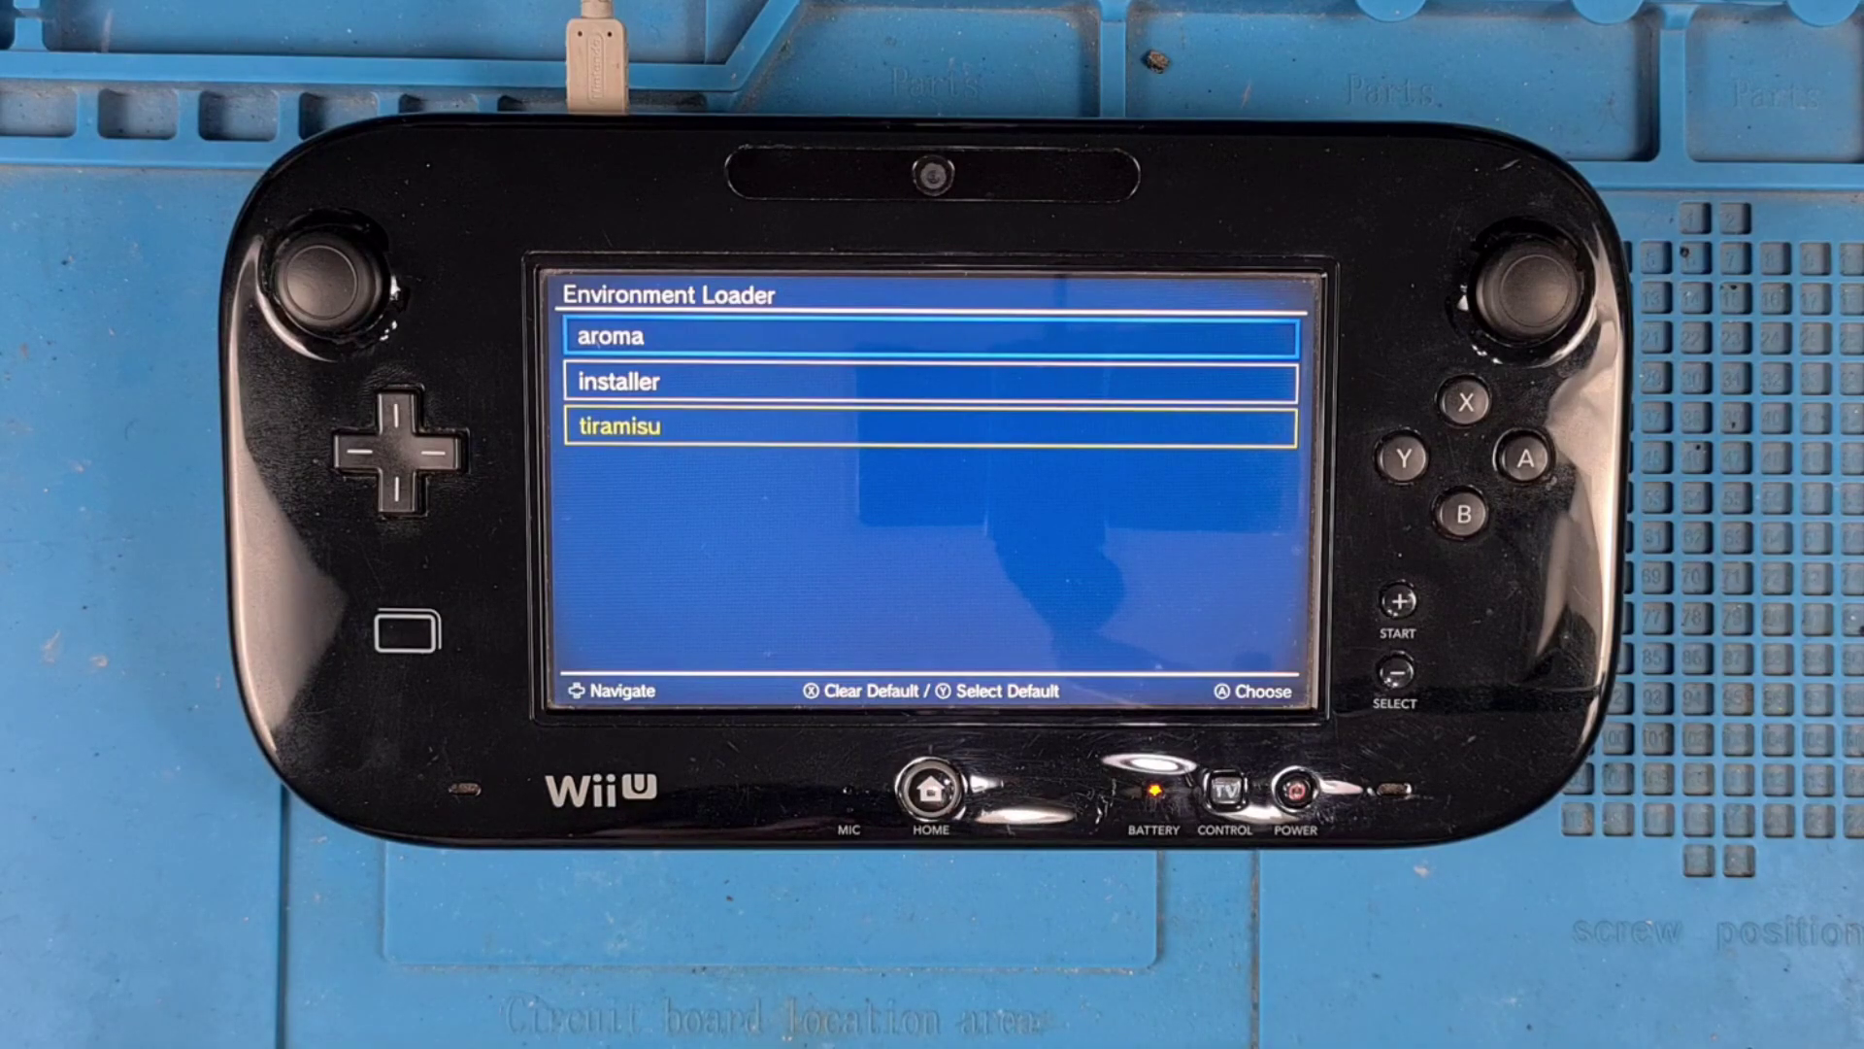
key("Return")
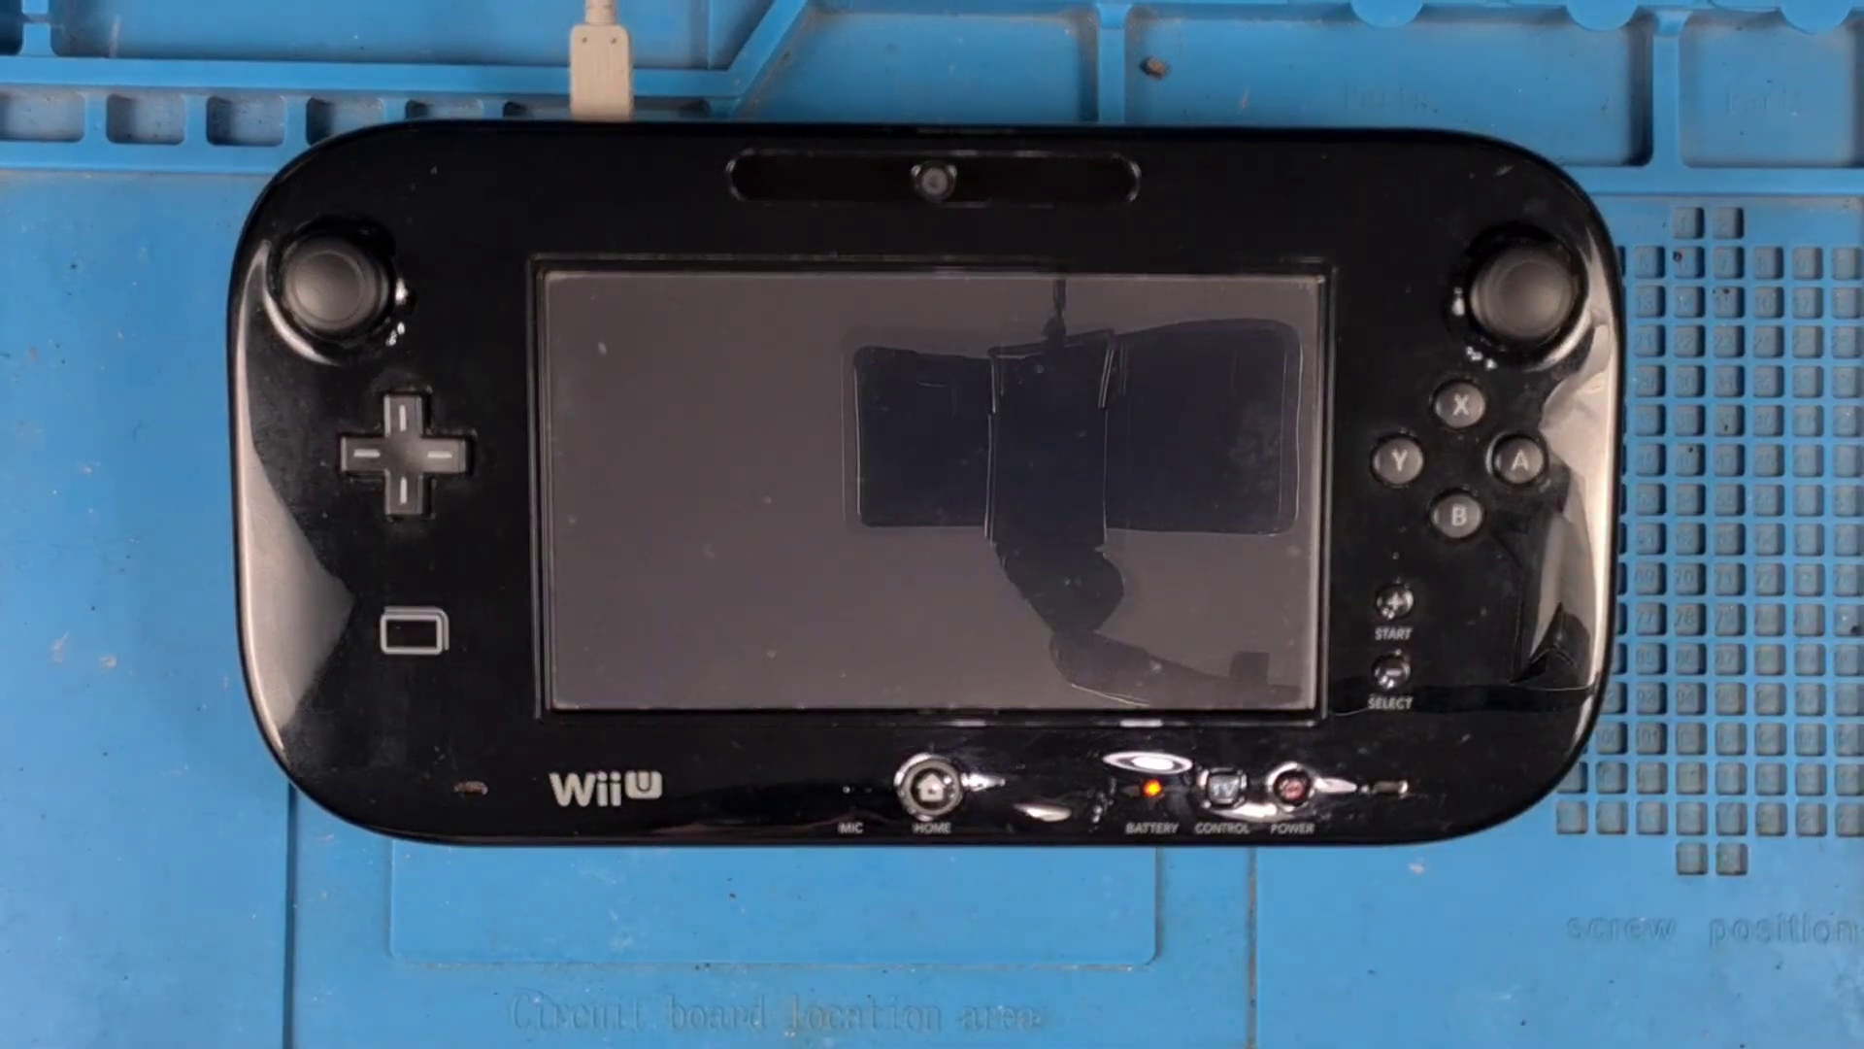